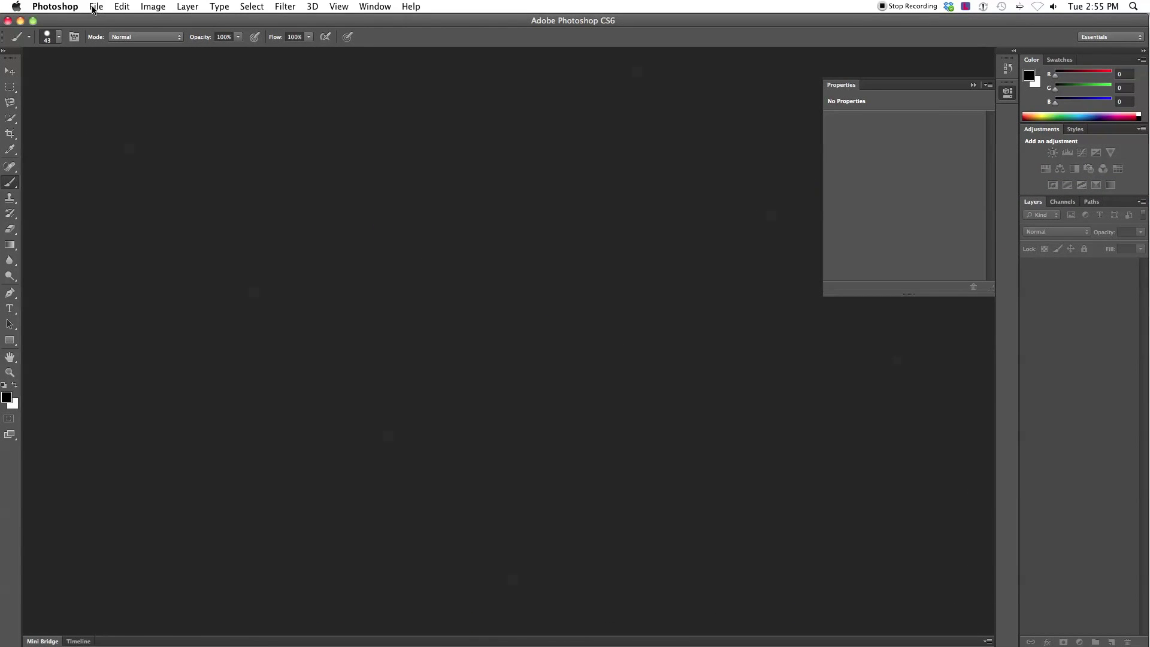
# Load the six JPGs G0110339 through G0110366 from the desktop folder Action Sequence Picks into one layered image stack
pyautogui.click(96, 7)
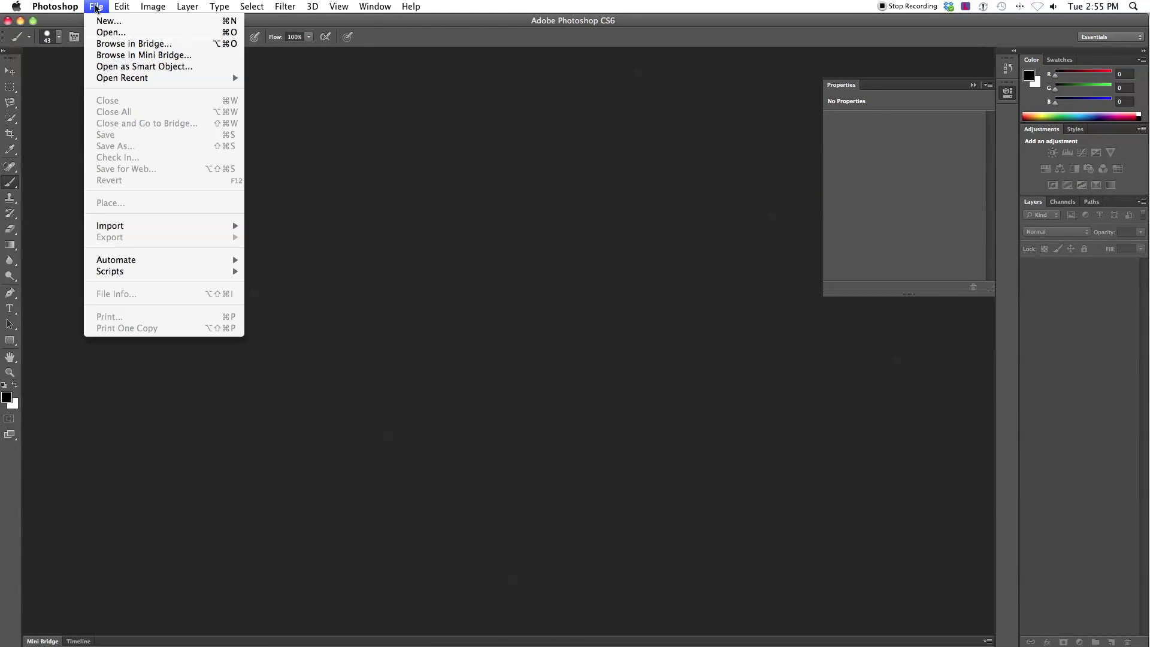
pyautogui.moveTo(189, 277)
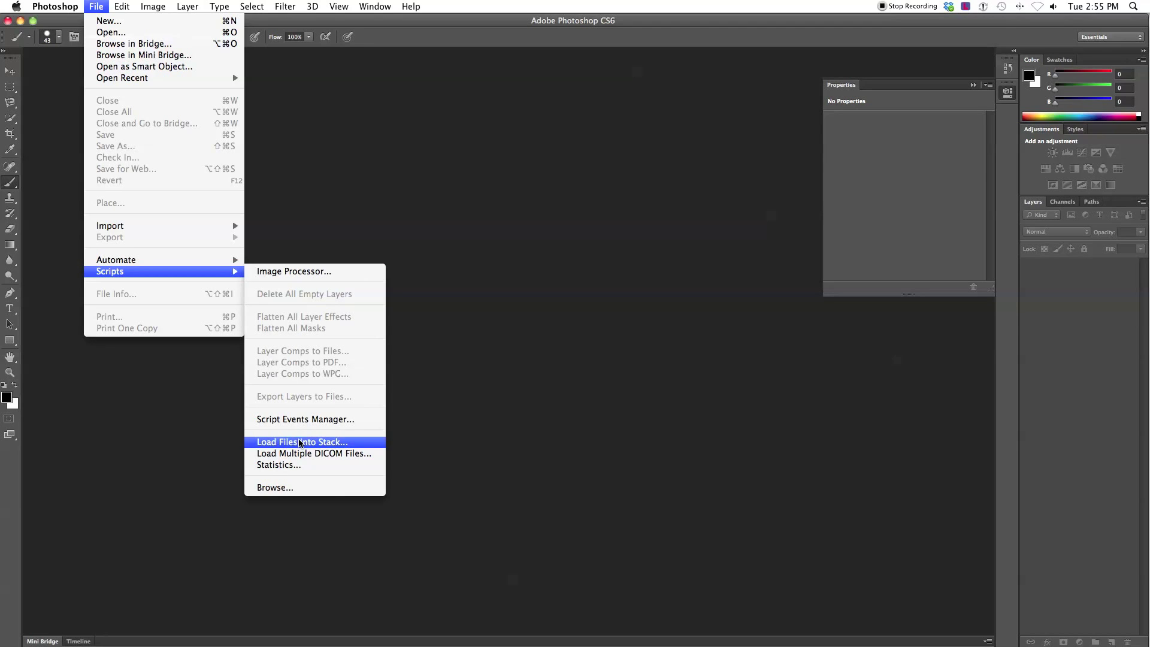
pyautogui.click(300, 443)
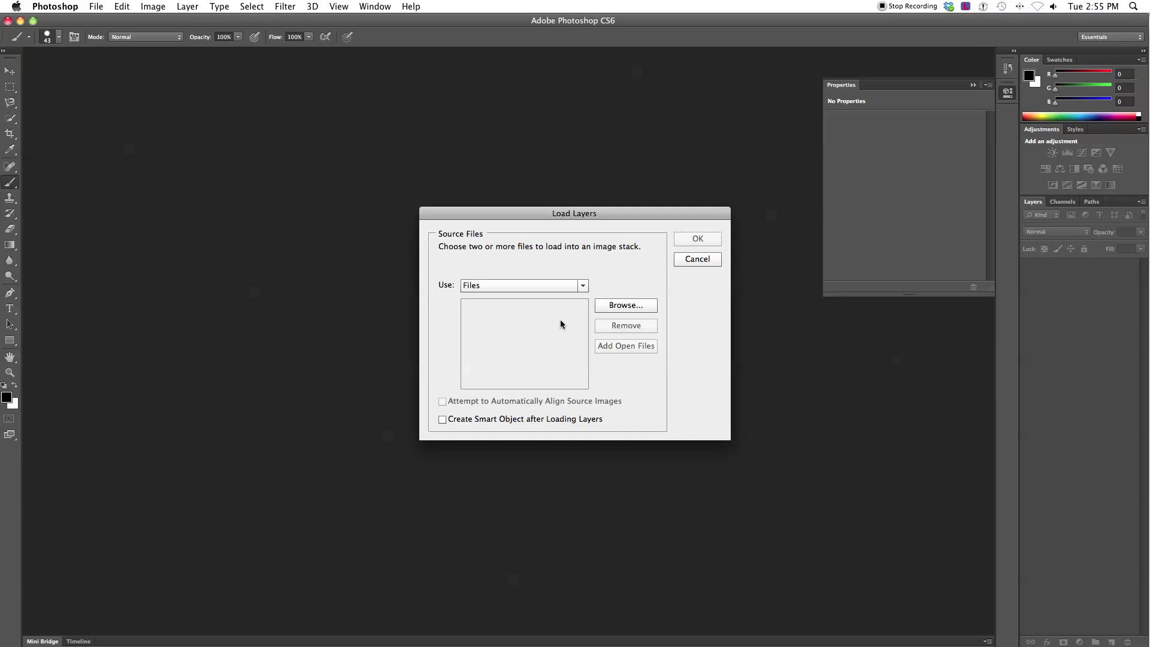
pyautogui.click(627, 306)
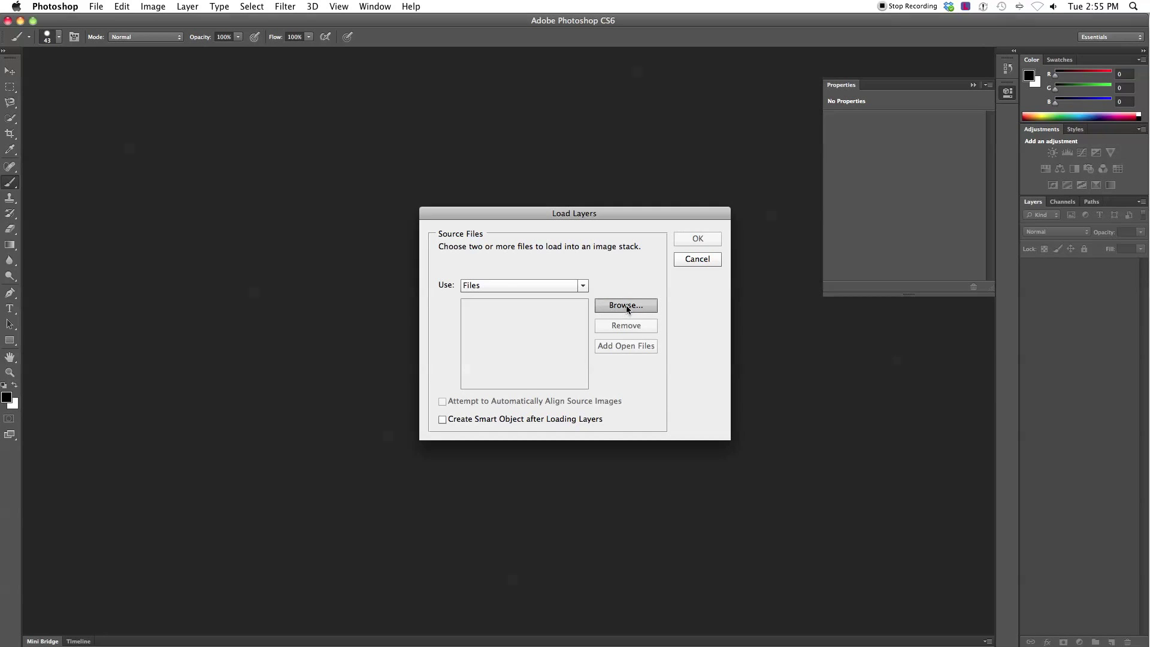
pyautogui.click(499, 366)
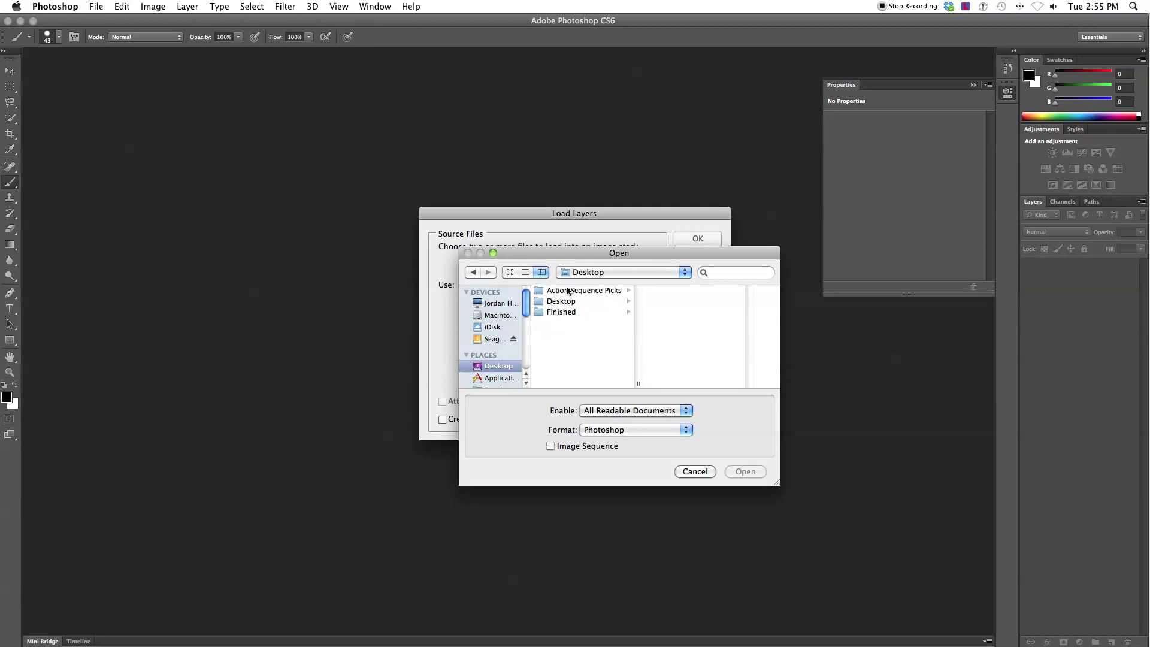
pyautogui.click(565, 291)
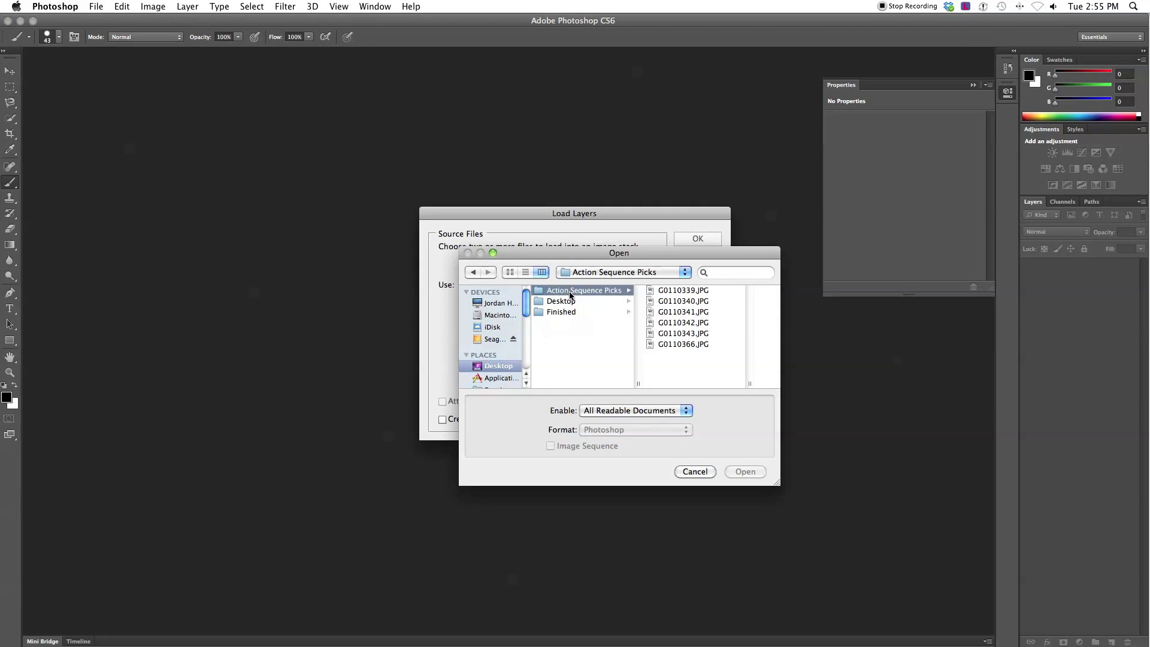
pyautogui.click(686, 291)
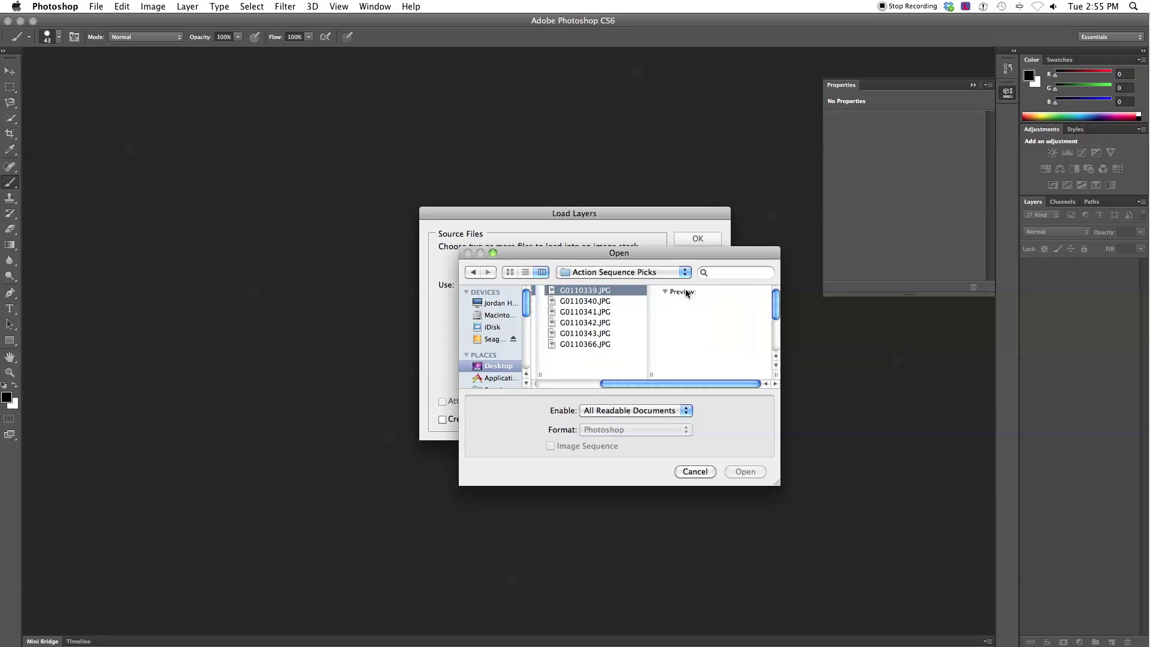
pyautogui.keyDown('shift'); pyautogui.click(591, 344); pyautogui.keyUp('shift')
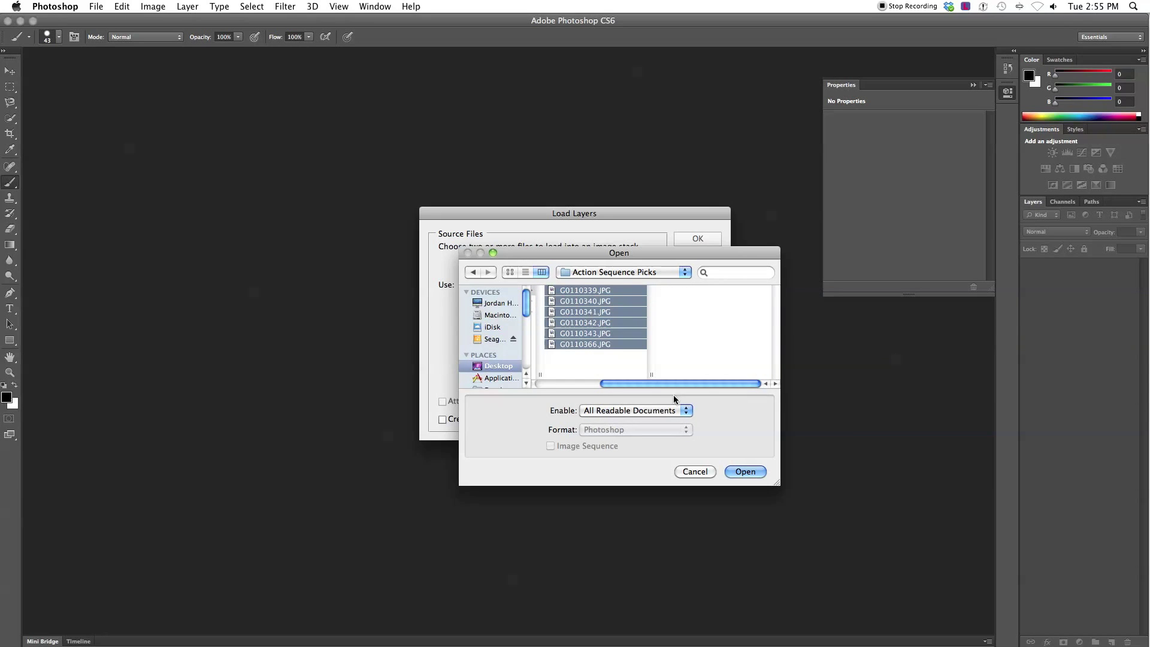
pyautogui.click(745, 472)
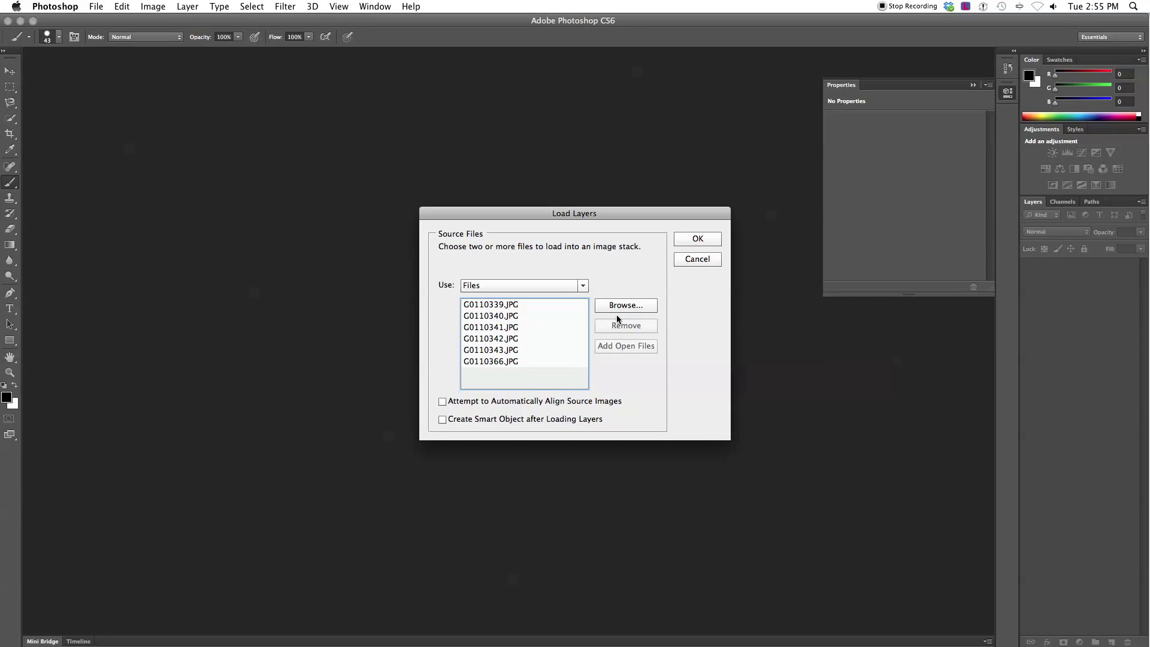
pyautogui.click(702, 240)
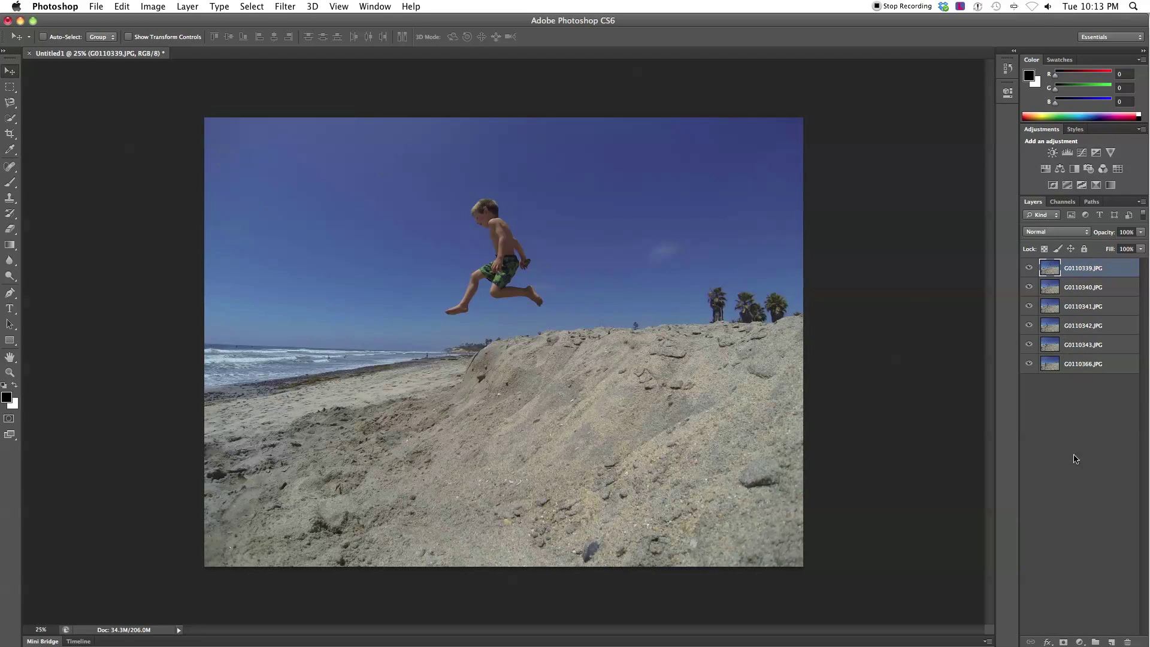
# Add a layer mask to the G0110339.JPG layer, invert it, and lower the mask density to 74%
pyautogui.click(1063, 643)
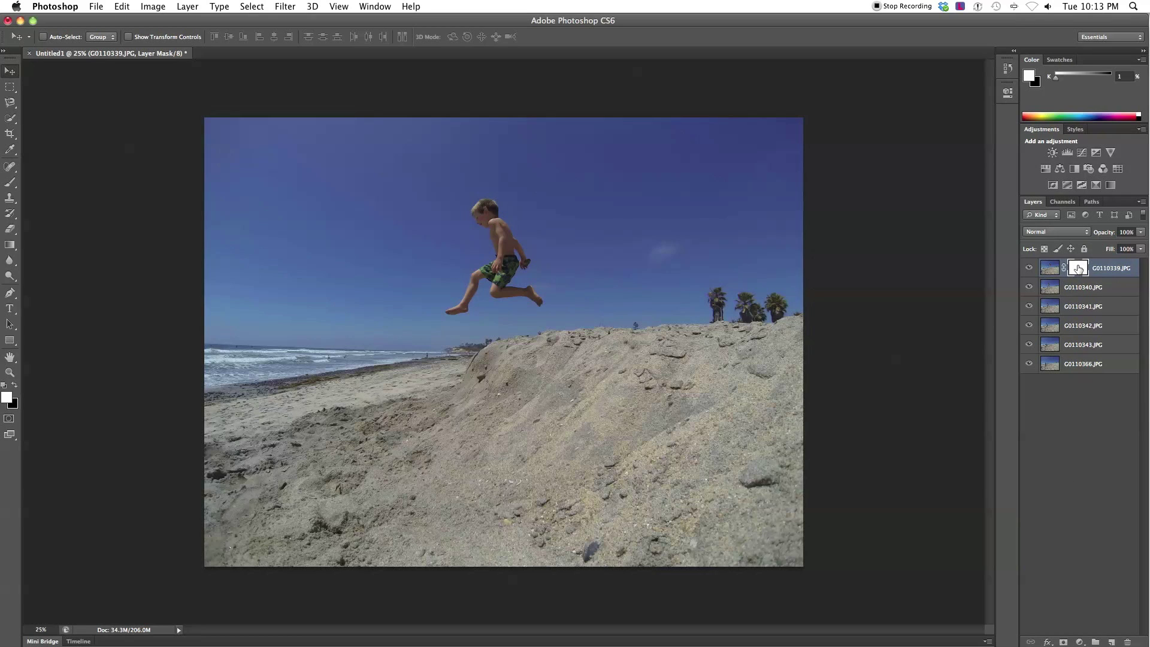
pyautogui.doubleClick(1078, 270)
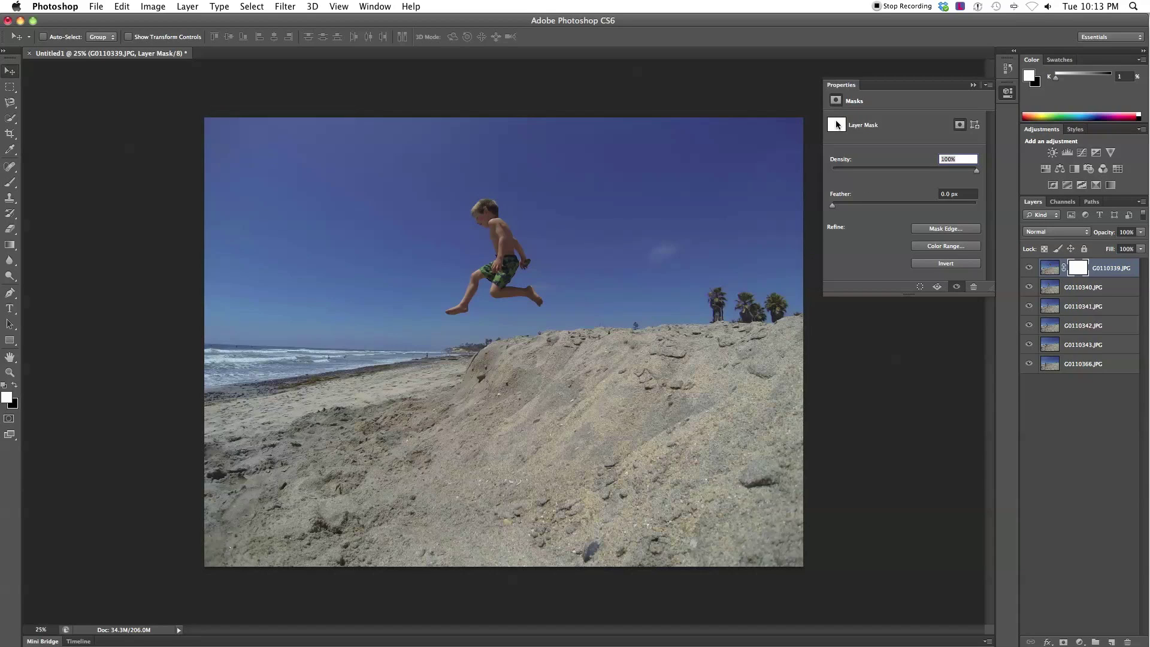
pyautogui.click(951, 264)
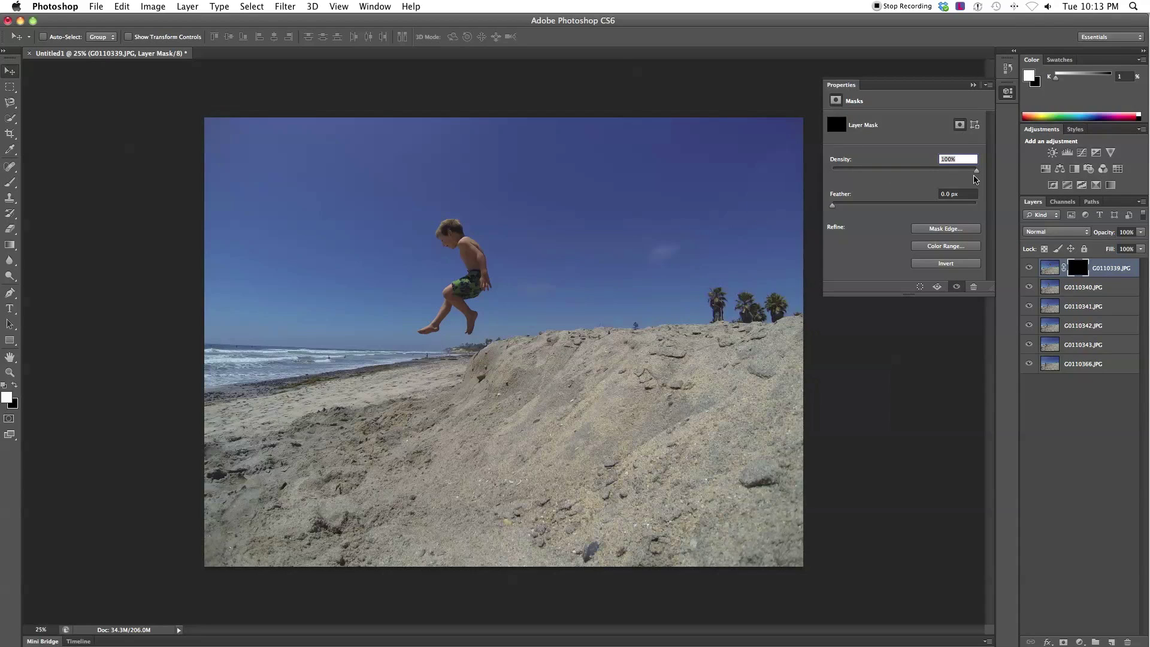
pyautogui.moveTo(977, 171); pyautogui.dragTo(939, 176)
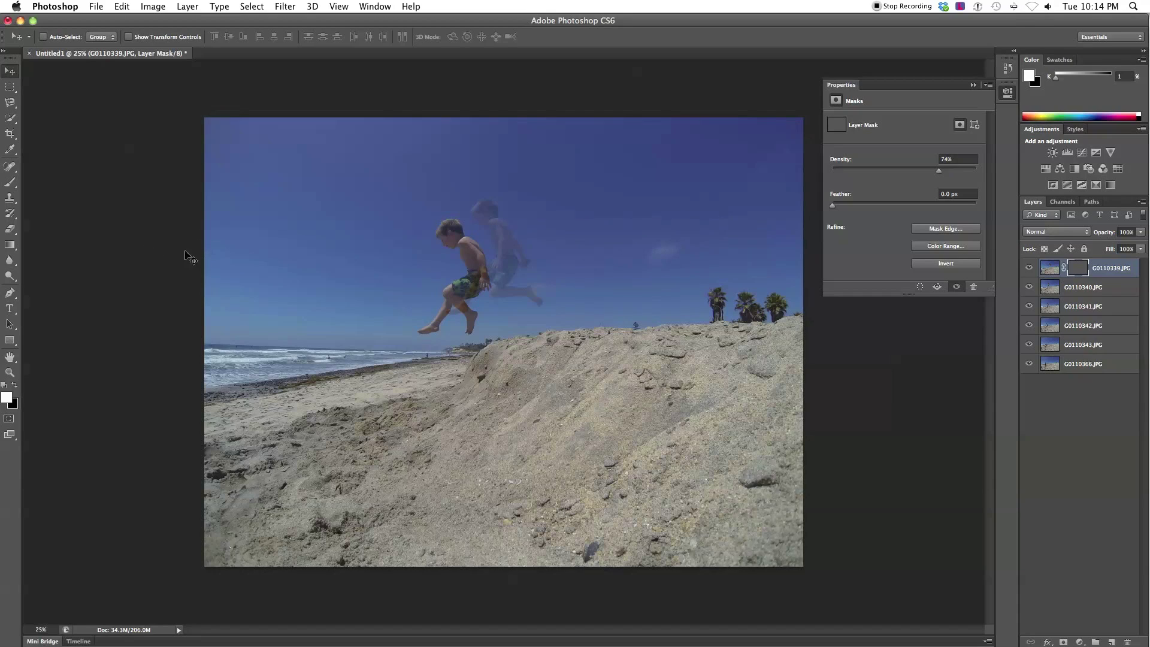
# Enlarge the brush to 153 px and paint white on the mask over the faded boy's head, torso and hips
pyautogui.click(10, 185)
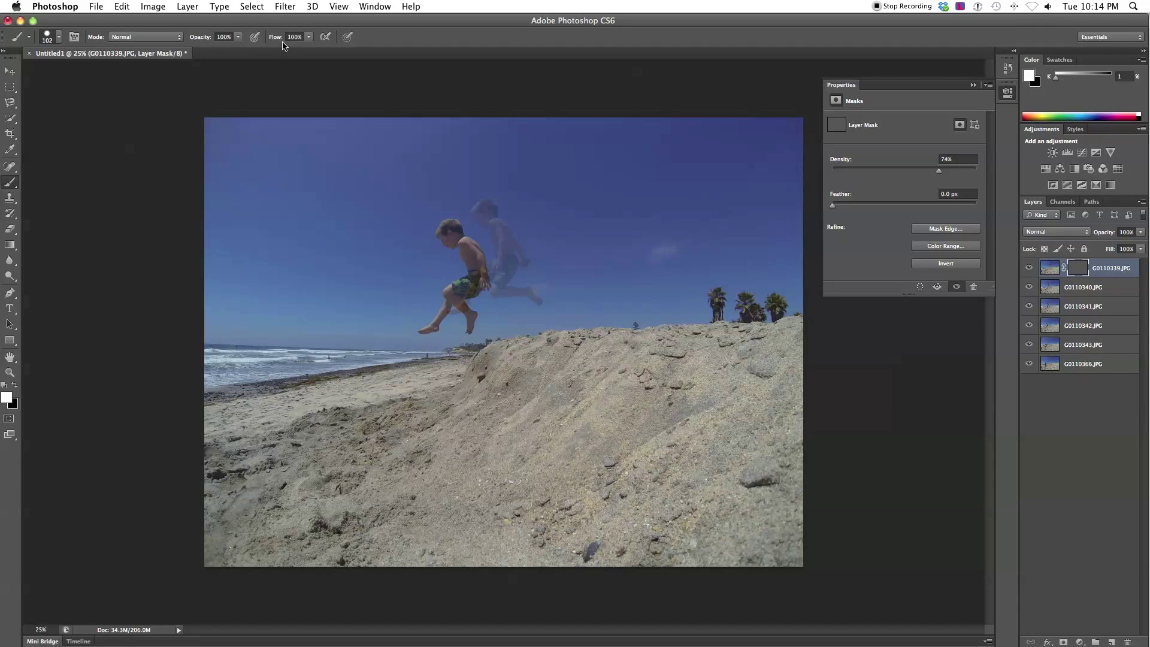
pyautogui.click(58, 40)
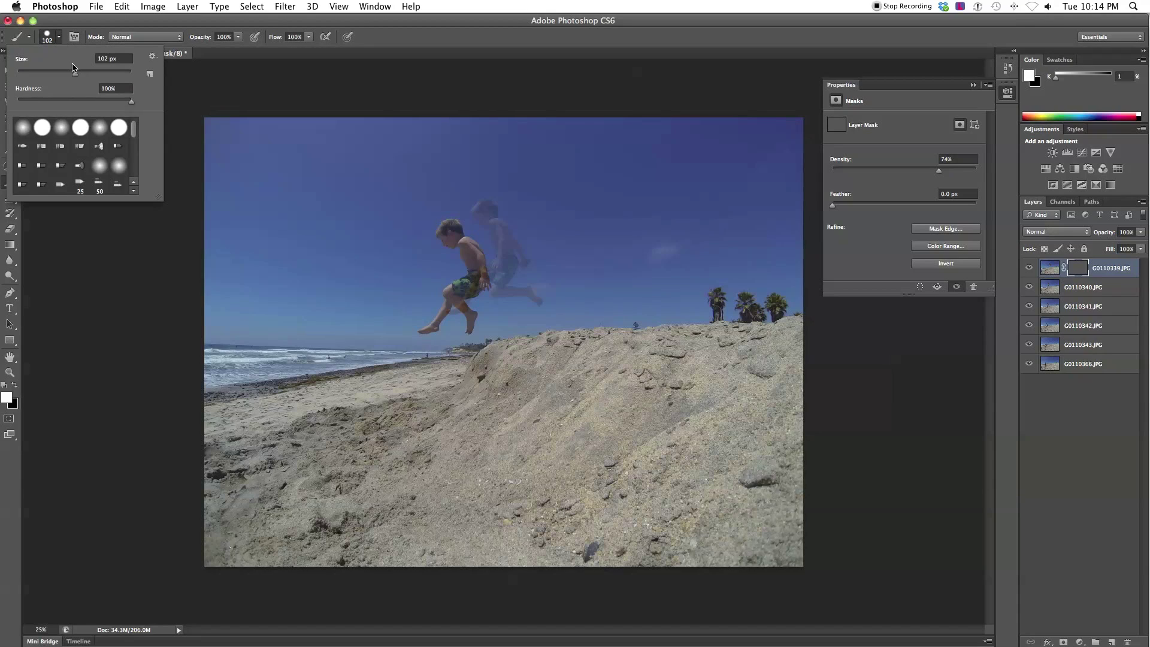
pyautogui.moveTo(75, 76); pyautogui.dragTo(77, 76)
pyautogui.click(476, 202)
pyautogui.moveTo(478, 204)
pyautogui.mouseDown()
pyautogui.moveTo(496, 221)
pyautogui.moveTo(502, 269)
pyautogui.moveTo(506, 239)
pyautogui.moveTo(526, 264)
pyautogui.moveTo(503, 263)
pyautogui.moveTo(508, 287)
pyautogui.moveTo(535, 298)
pyautogui.moveTo(513, 273)
pyautogui.mouseUp()
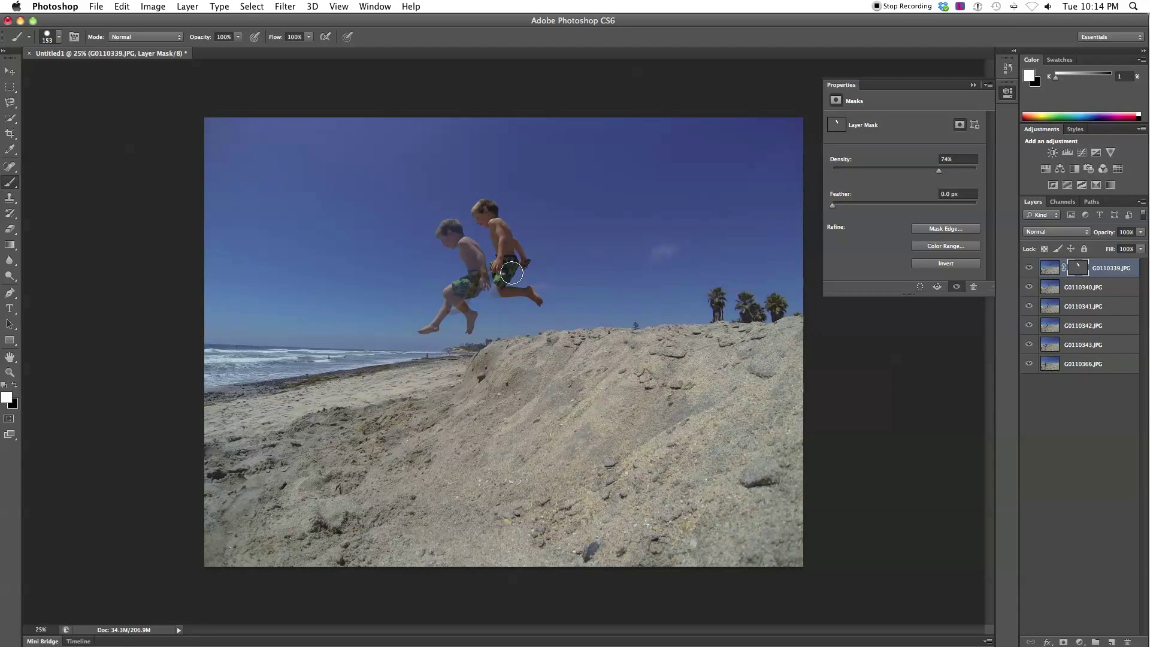
# Paint white on the mask over the rear boy's shorts and bent knee to reveal them fully
pyautogui.press('super+equal')
pyautogui.press('super+equal')
pyautogui.press('super+equal')
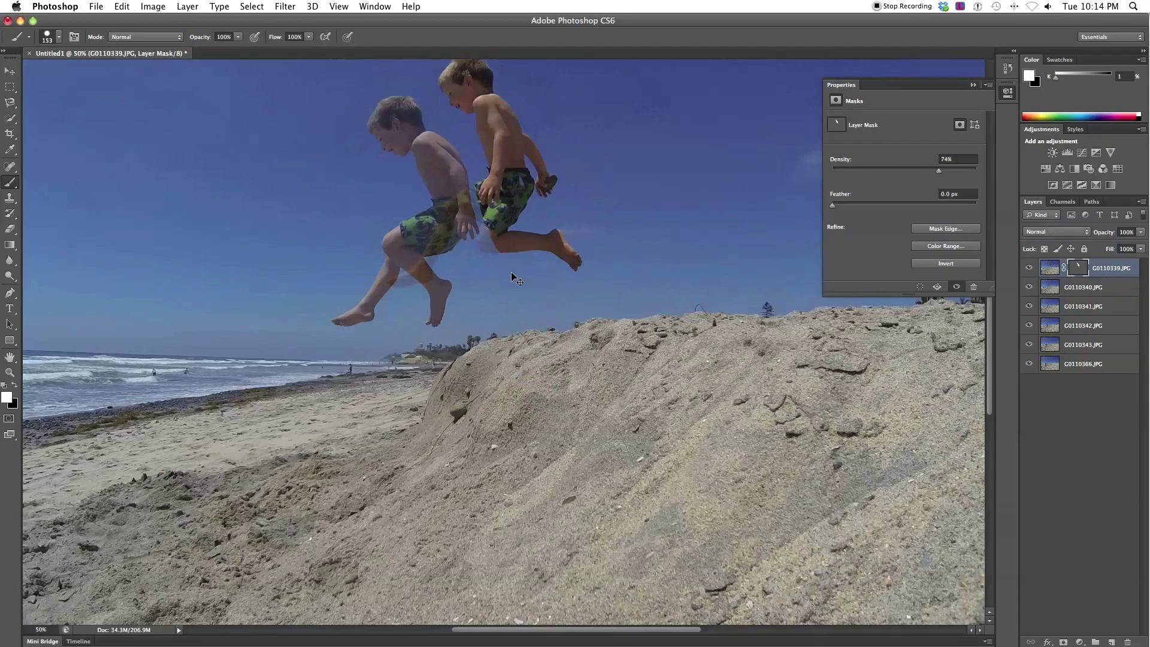
pyautogui.scroll(5, 512, 270)
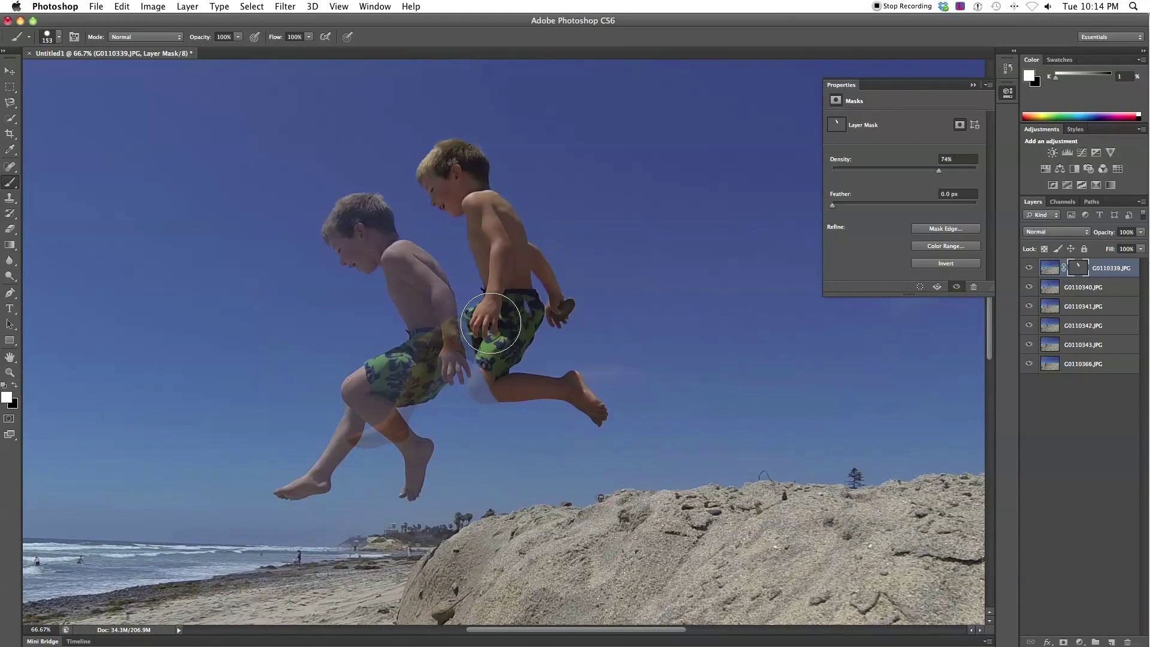
pyautogui.moveTo(490, 322)
pyautogui.mouseDown()
pyautogui.moveTo(506, 392)
pyautogui.moveTo(503, 407)
pyautogui.moveTo(484, 408)
pyautogui.mouseUp()
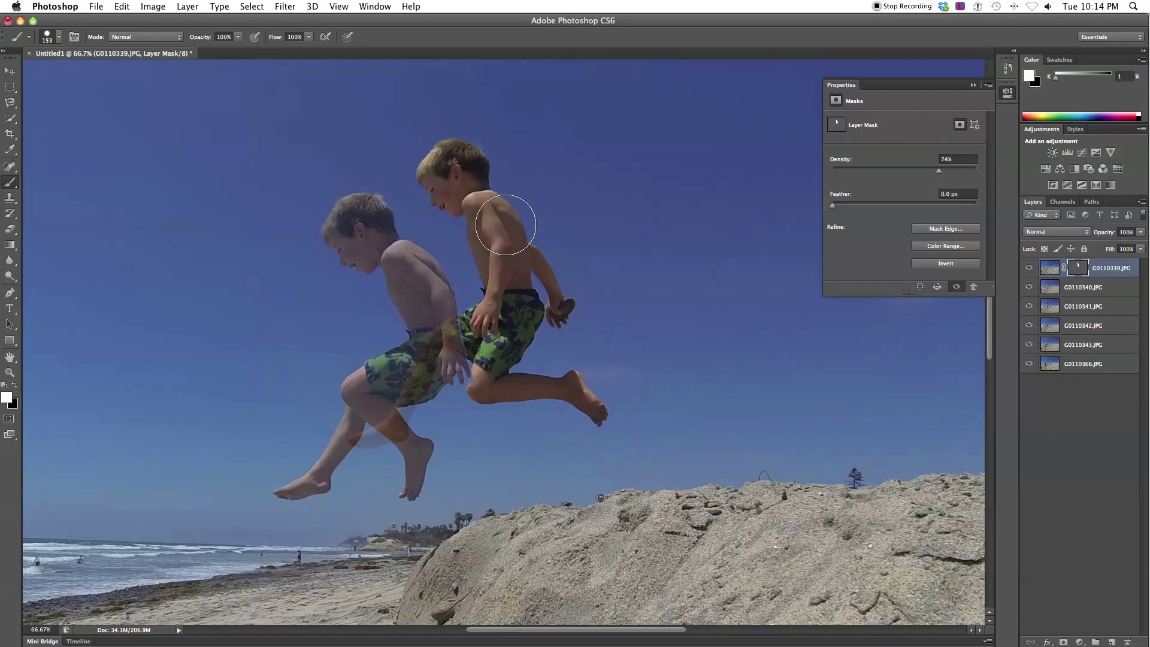
# Reduce the brush to 35 px and reveal the rear boy's outstretched front leg and foot on the mask
pyautogui.click(60, 37)
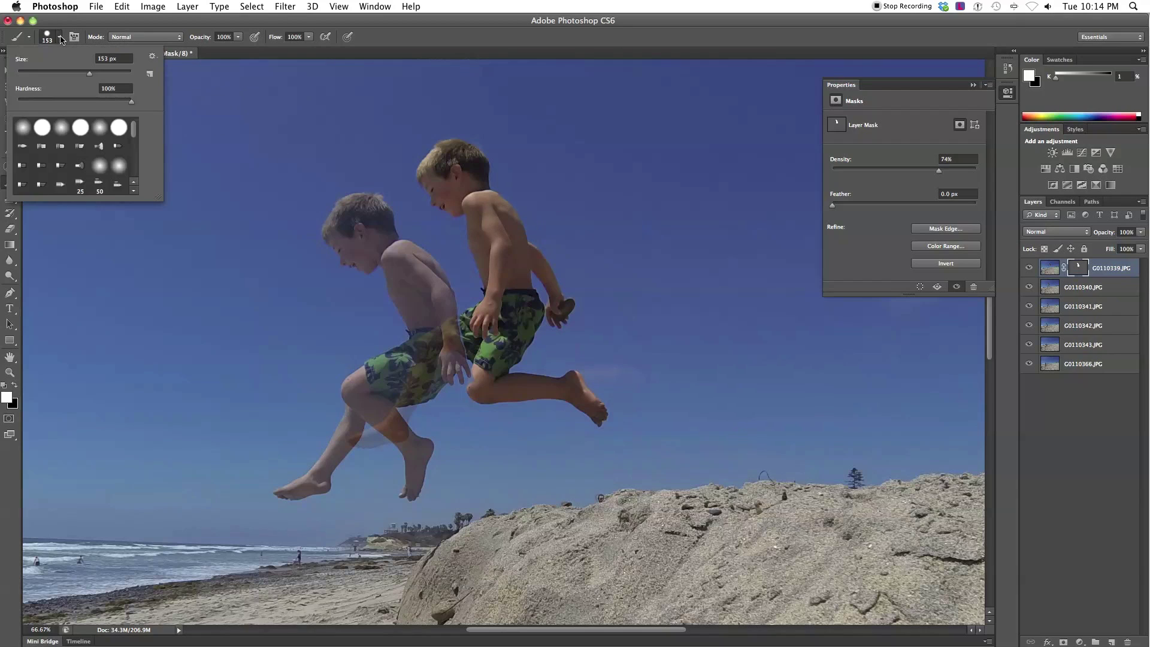
pyautogui.moveTo(91, 76); pyautogui.dragTo(37, 76)
pyautogui.click(465, 319)
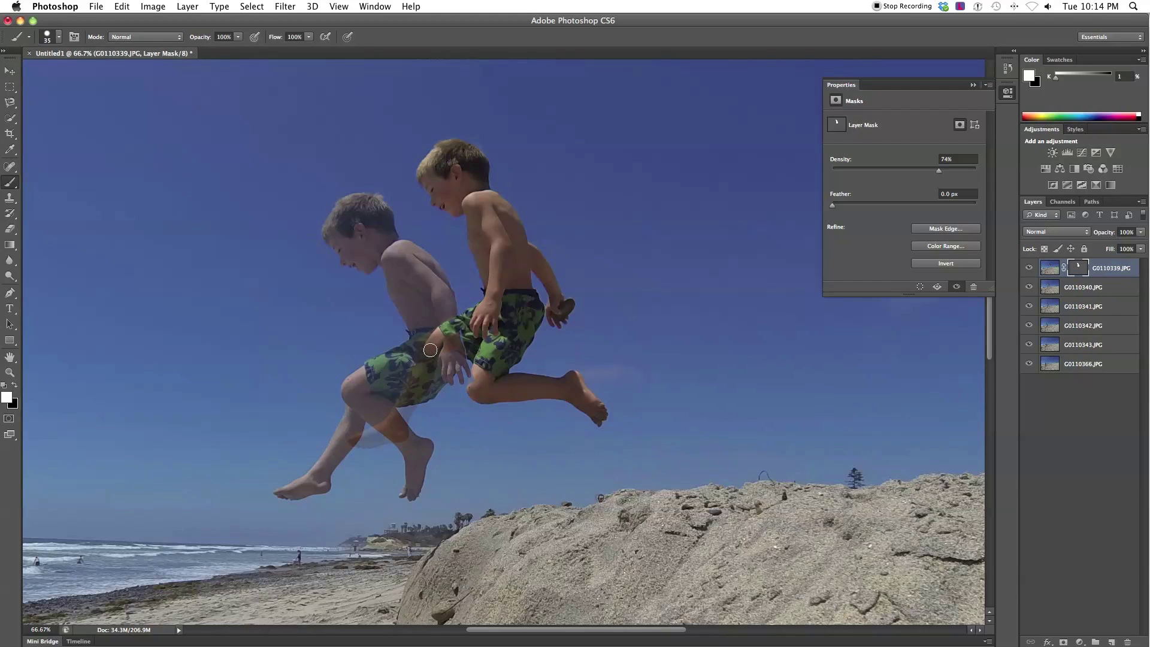
pyautogui.moveTo(424, 342)
pyautogui.mouseDown()
pyautogui.moveTo(461, 317)
pyautogui.moveTo(424, 341)
pyautogui.moveTo(416, 365)
pyautogui.moveTo(417, 351)
pyautogui.moveTo(458, 331)
pyautogui.moveTo(430, 359)
pyautogui.moveTo(415, 408)
pyautogui.moveTo(420, 370)
pyautogui.moveTo(398, 408)
pyautogui.moveTo(415, 360)
pyautogui.moveTo(380, 424)
pyautogui.moveTo(345, 438)
pyautogui.moveTo(396, 438)
pyautogui.moveTo(411, 407)
pyautogui.mouseUp()
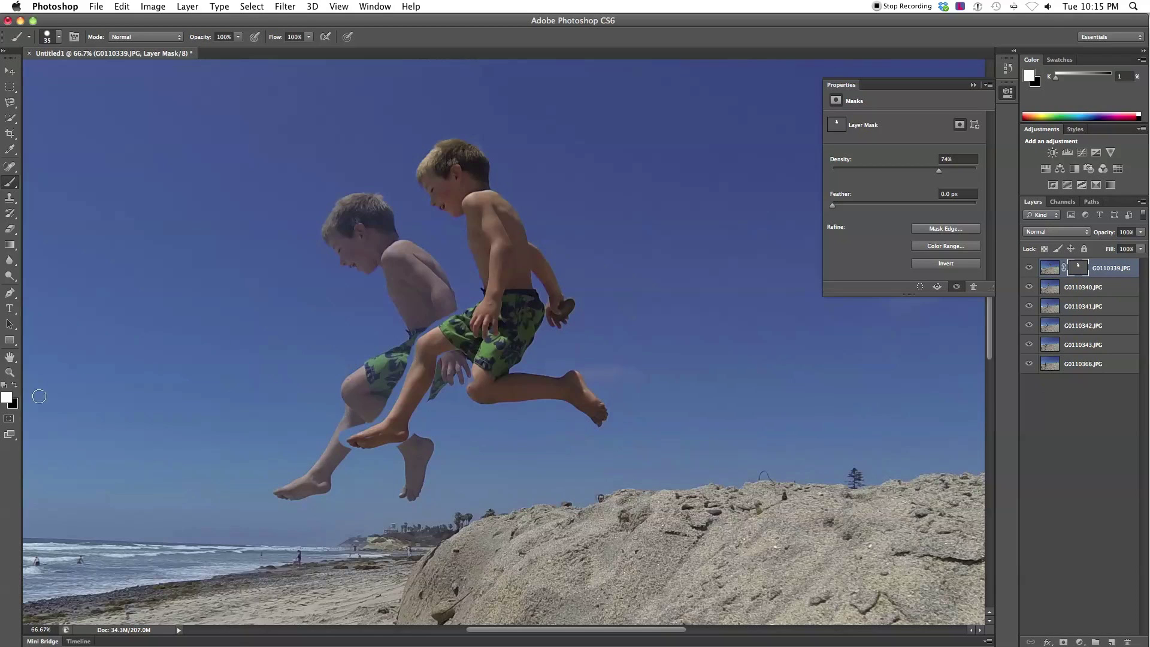
# Set the foreground color to black (000000) and return to the Brush tool
pyautogui.click(7, 398)
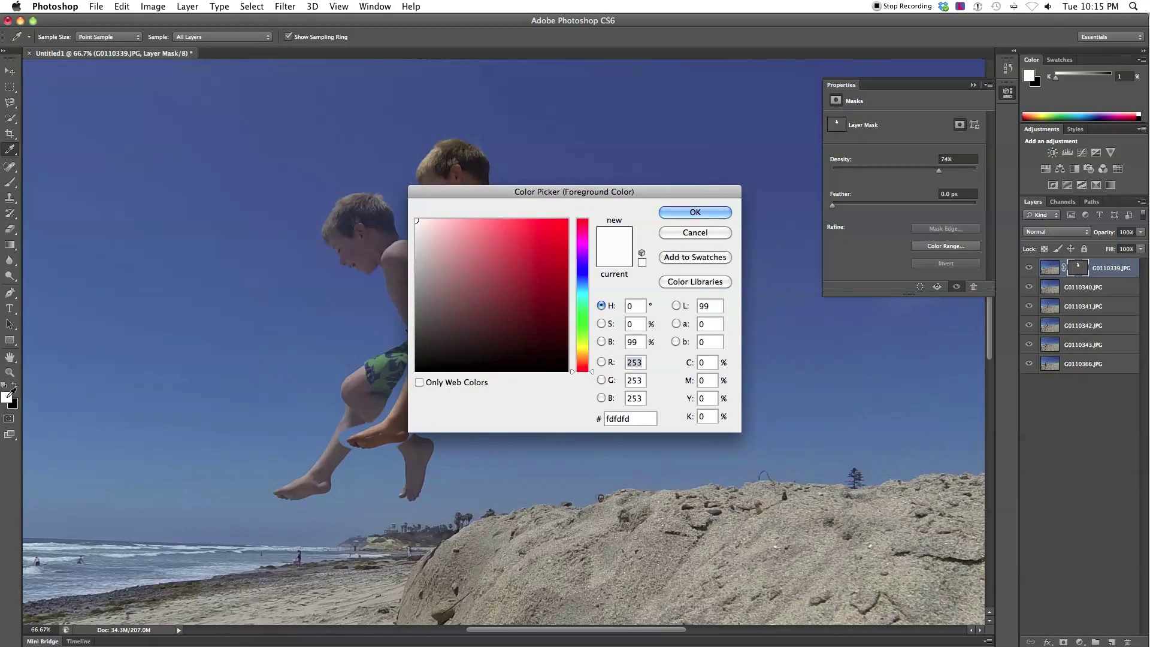
pyautogui.click(566, 371)
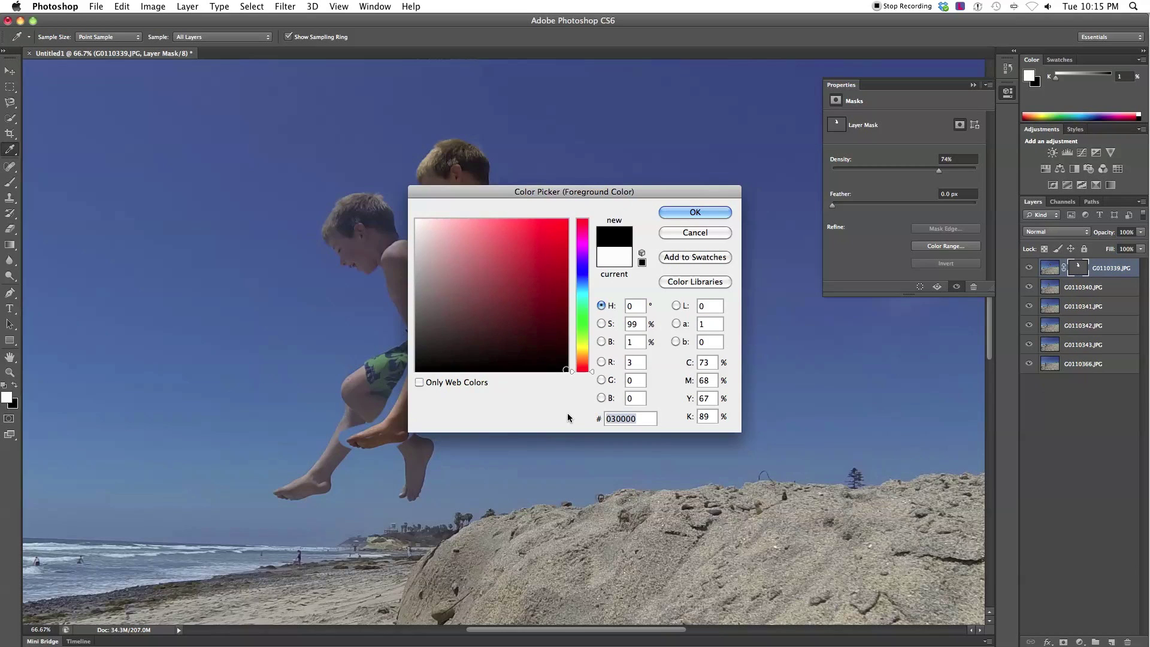
pyautogui.write('000000')
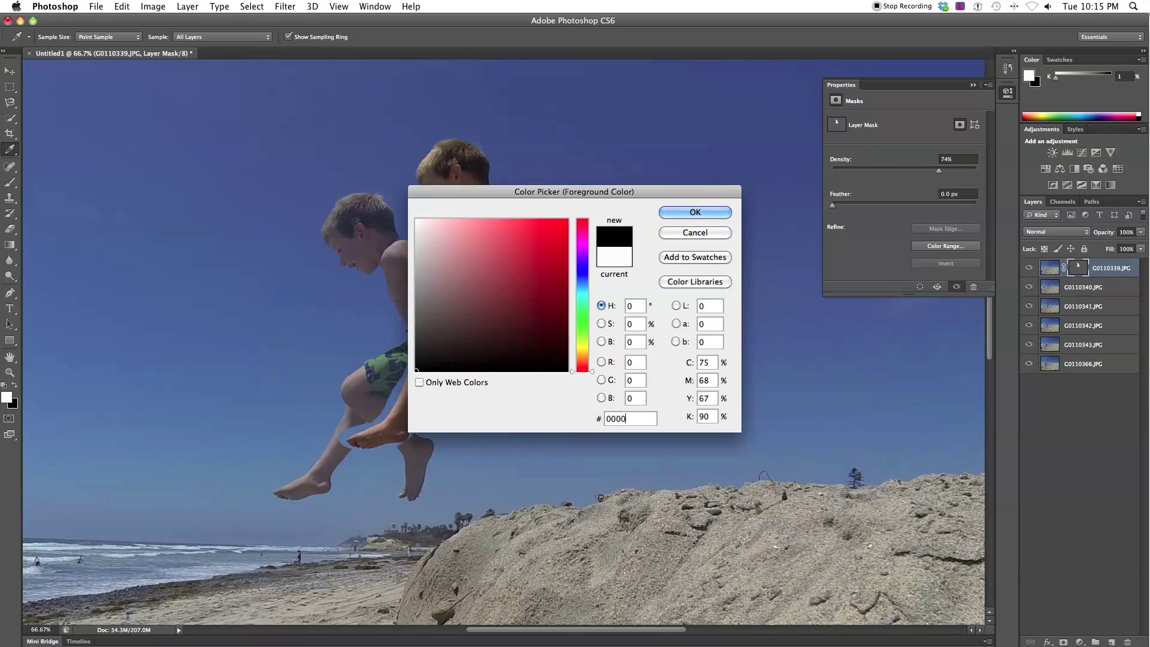
pyautogui.click(703, 217)
pyautogui.press('b')
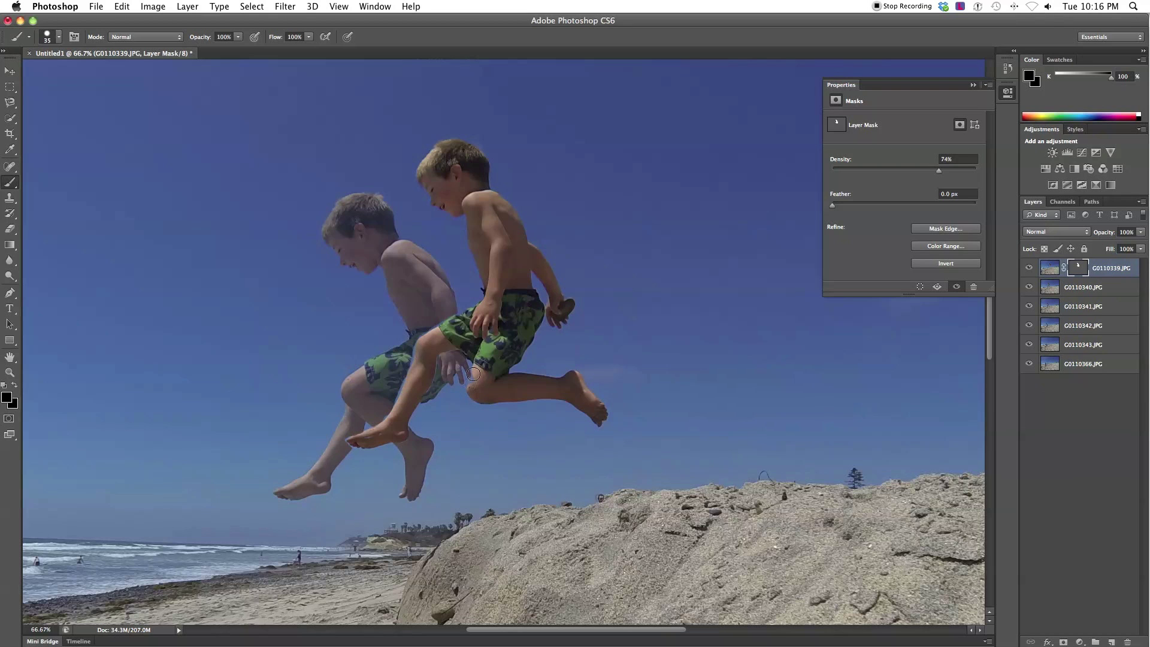
# Set the foreground color back to white (ffffff) and reactivate the Brush tool
pyautogui.press('super+1')
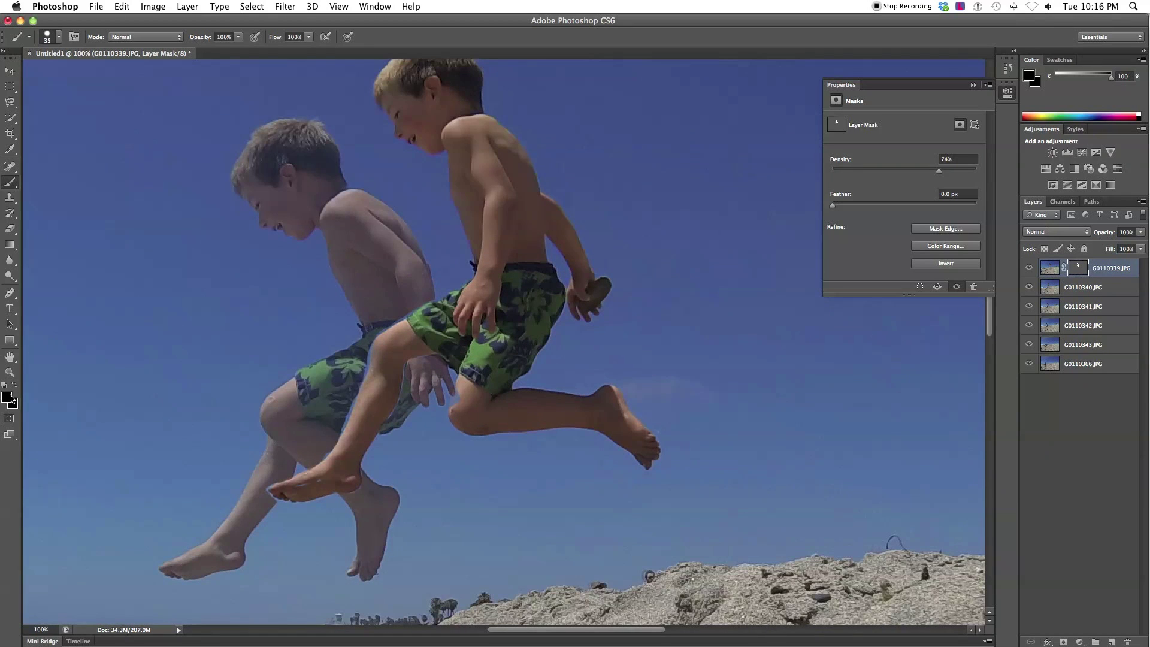
pyautogui.click(8, 397)
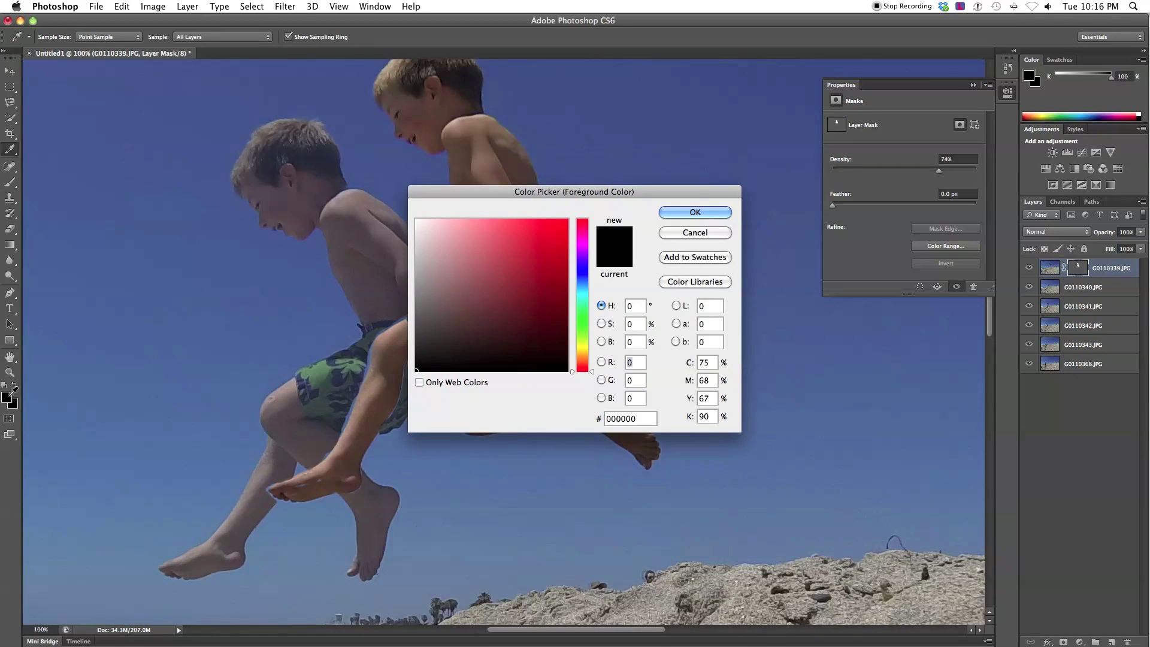
pyautogui.click(416, 219)
pyautogui.doubleClick(630, 419)
pyautogui.write('ffffff')
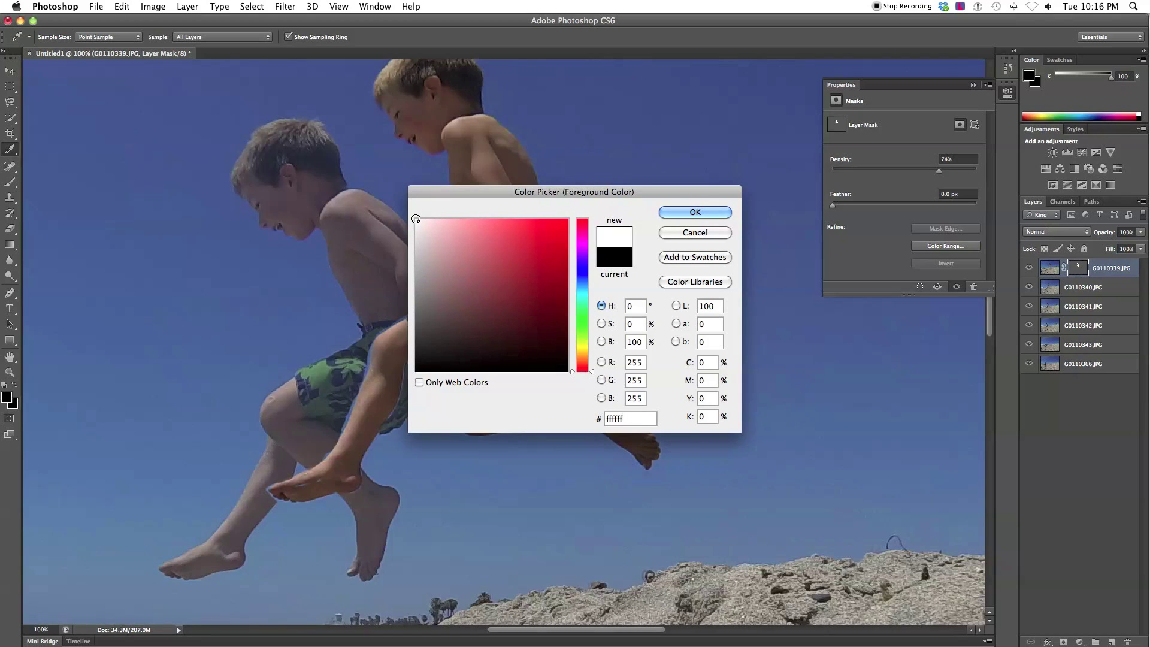
pyautogui.click(685, 209)
pyautogui.press('b')
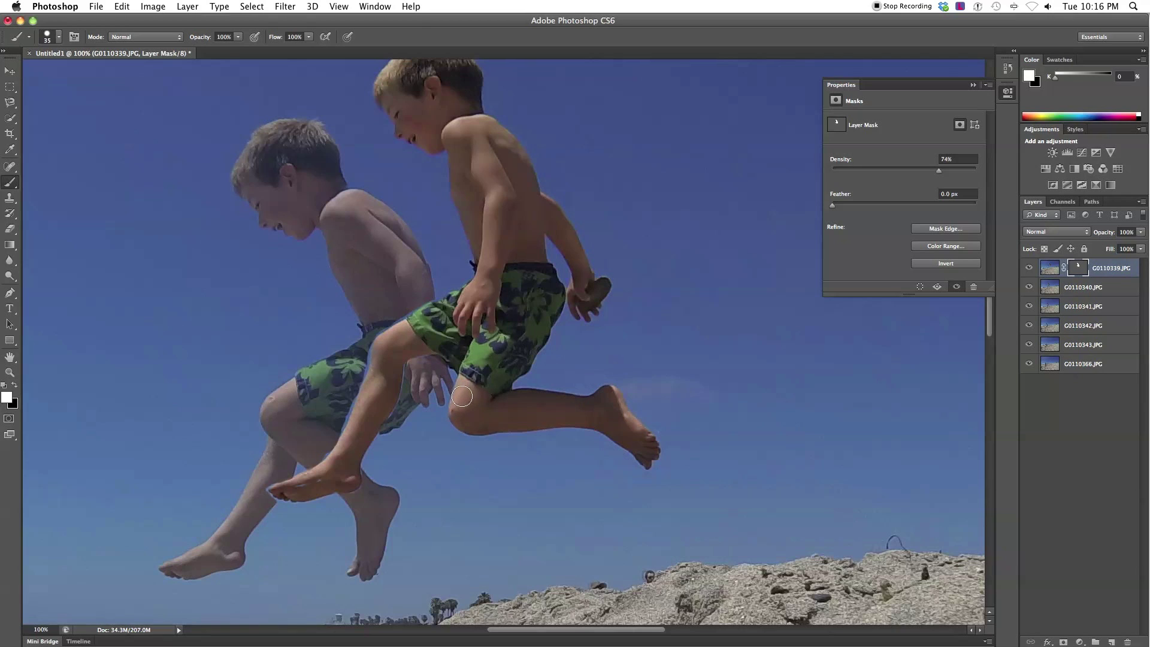
# Raise the density of the G0110339.JPG layer mask to its maximum
pyautogui.scroll(-3, 491, 380)
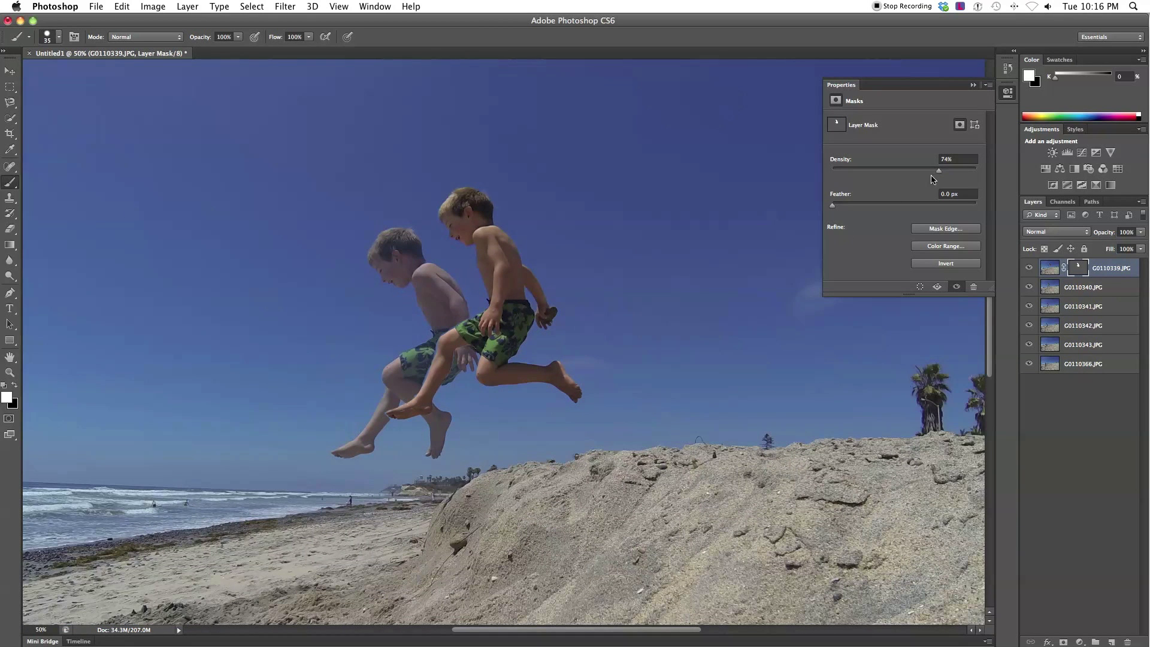
pyautogui.moveTo(938, 173); pyautogui.dragTo(985, 173)
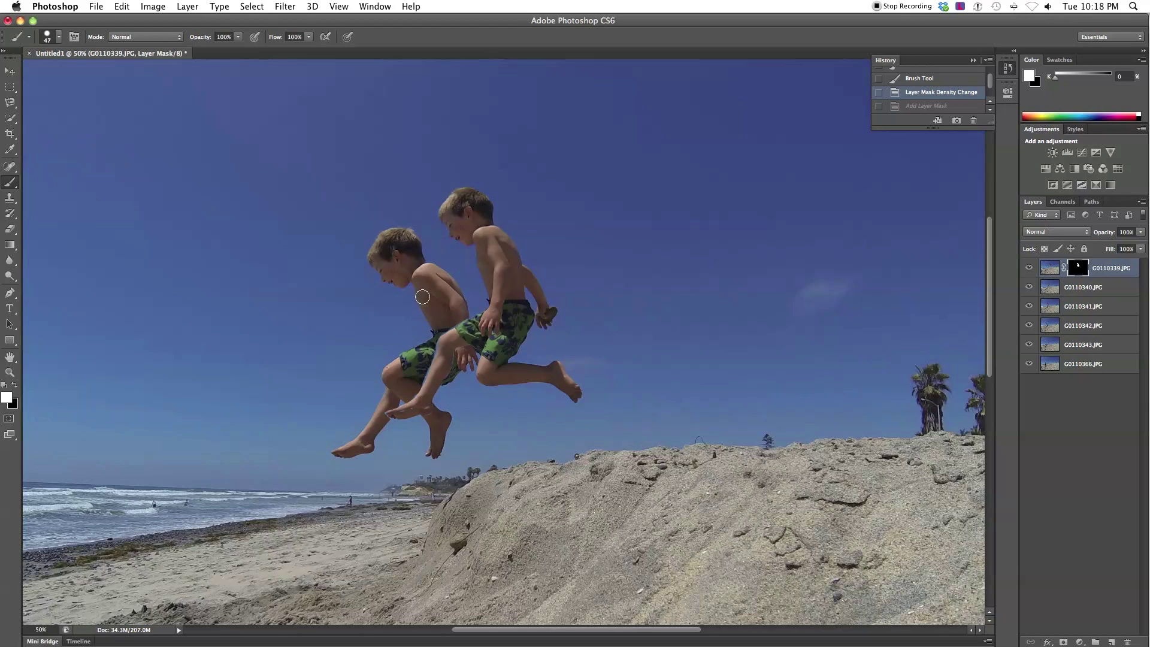
# Add a layer mask to the G0110340.JPG layer
pyautogui.click(1082, 290)
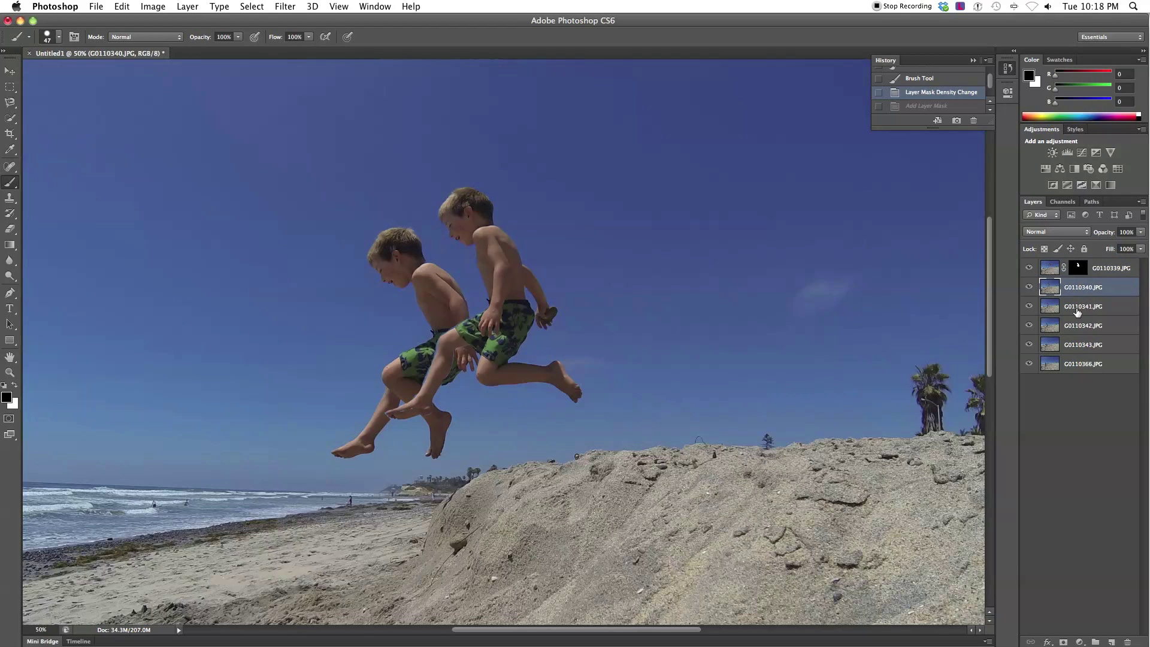
pyautogui.click(1064, 643)
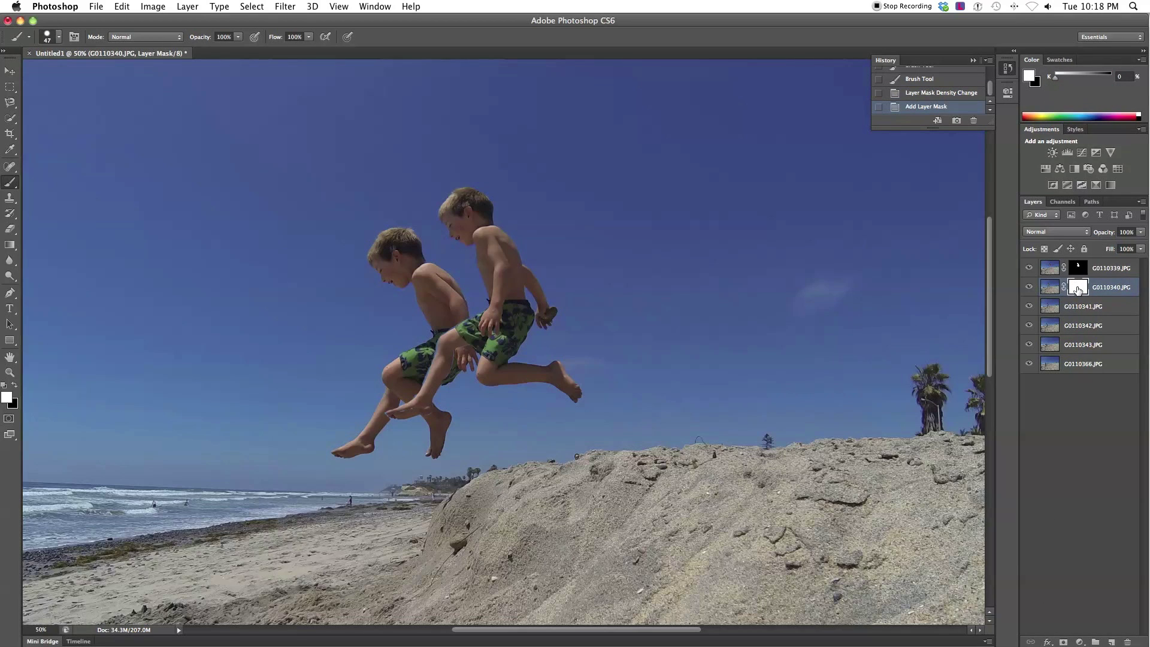
# Invert the G0110340.JPG layer mask and lower its density to 74%
pyautogui.doubleClick(1077, 290)
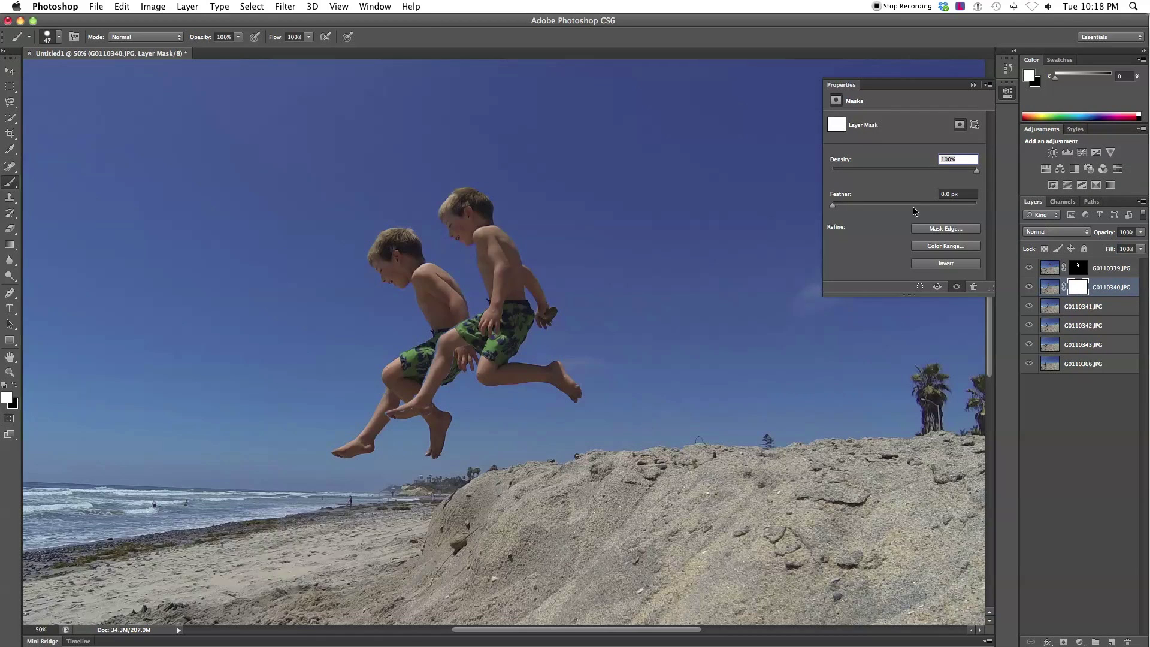
pyautogui.click(939, 264)
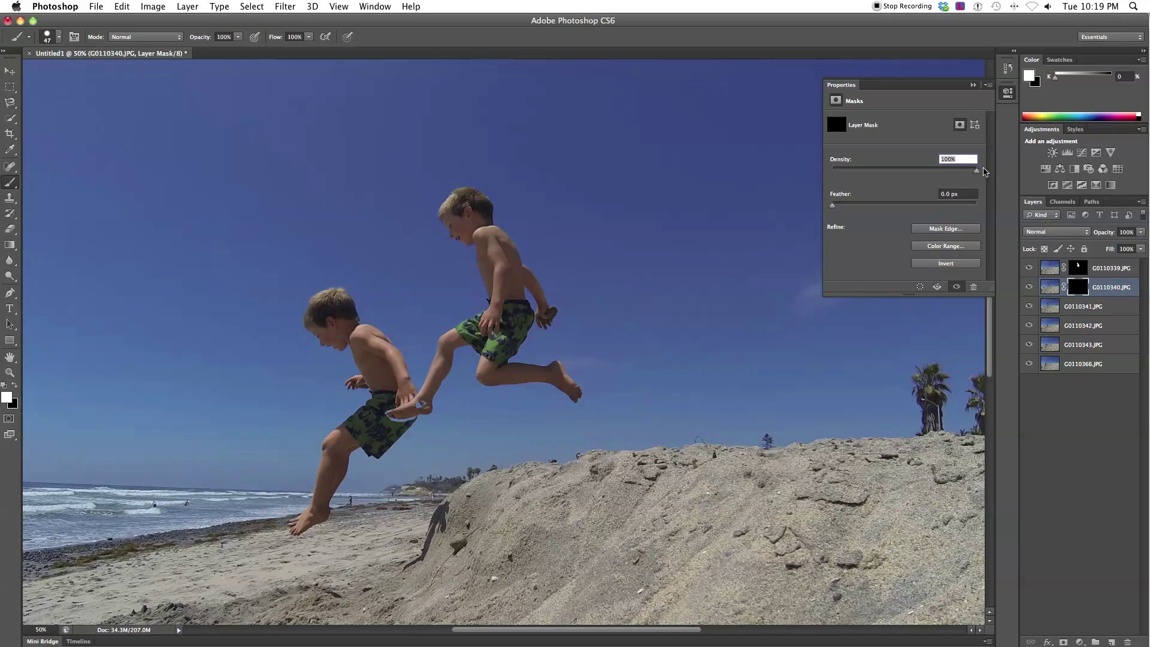
pyautogui.moveTo(979, 173); pyautogui.dragTo(940, 176)
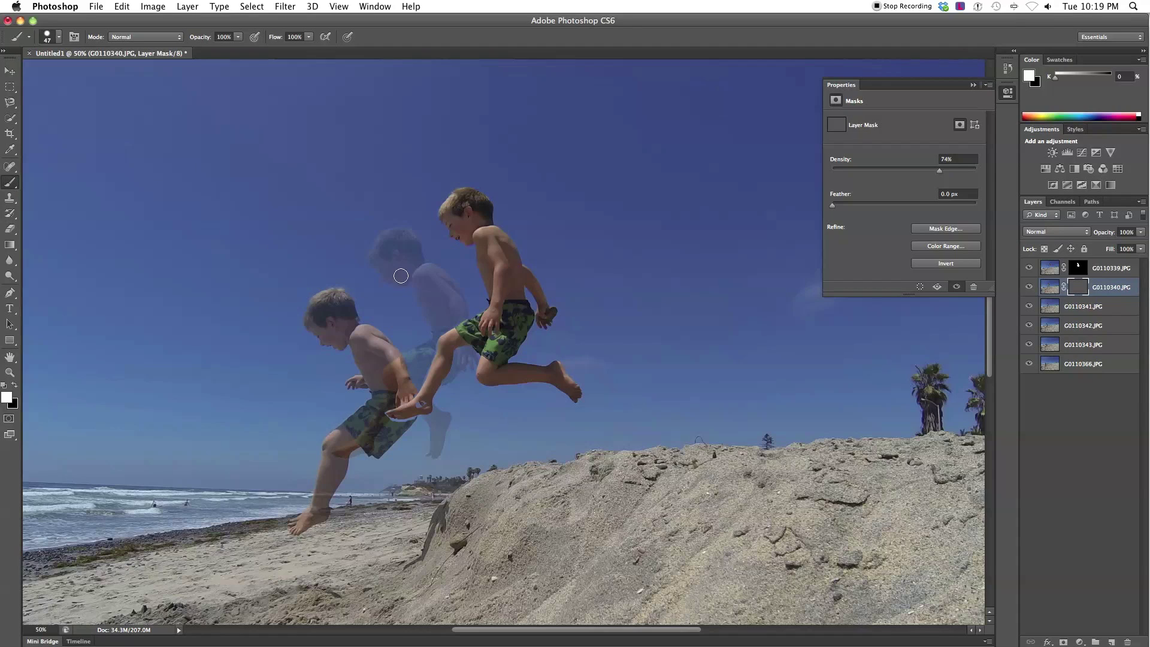
# Enlarge the brush to 155 px and paint white on the G0110340.JPG mask over the semi-transparent boy's whole body
pyautogui.click(59, 40)
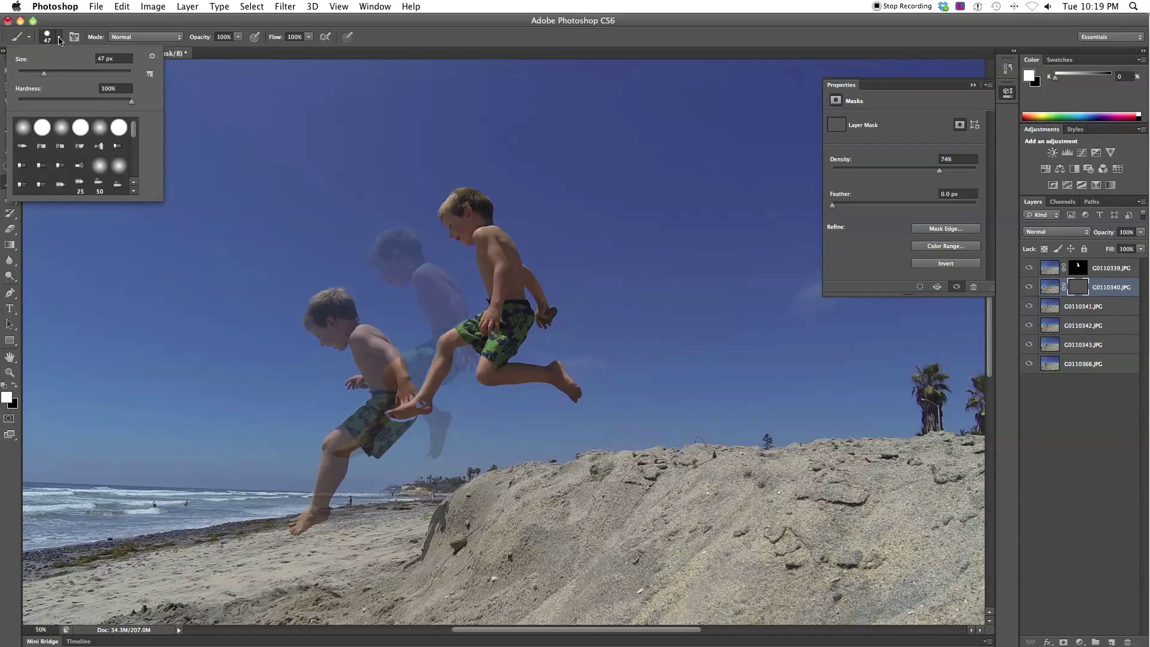
pyautogui.moveTo(43, 74); pyautogui.dragTo(87, 79)
pyautogui.click(4, 398)
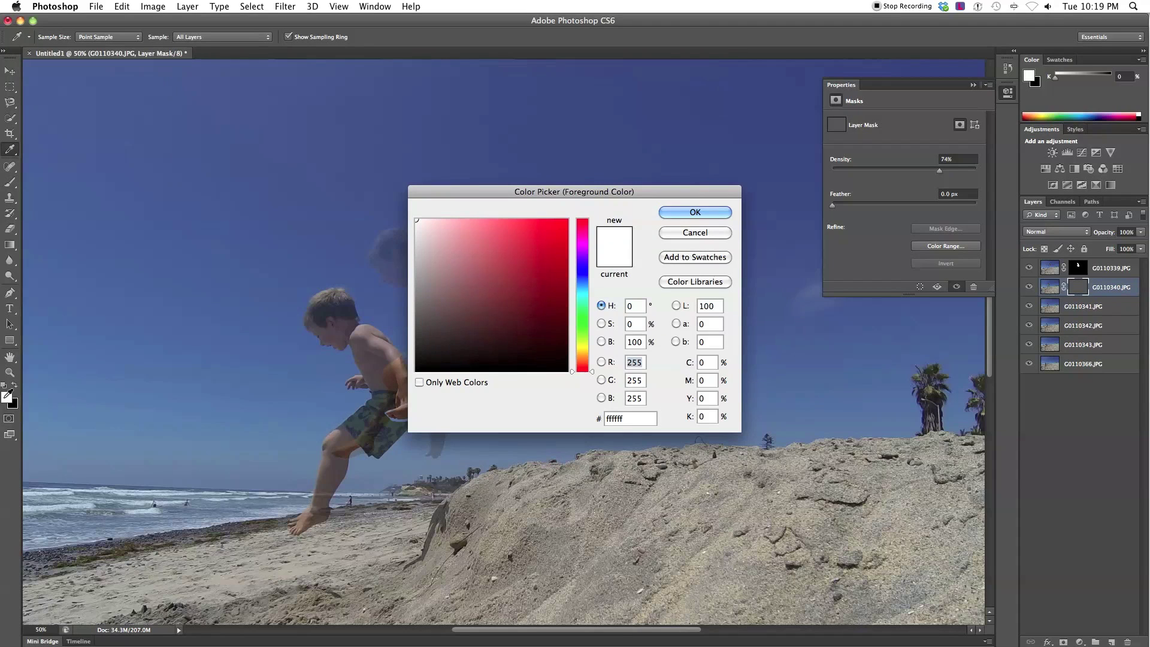
pyautogui.click(692, 214)
pyautogui.moveTo(460, 252)
pyautogui.mouseDown()
pyautogui.moveTo(380, 263)
pyautogui.moveTo(392, 290)
pyautogui.moveTo(395, 239)
pyautogui.moveTo(409, 268)
pyautogui.moveTo(405, 242)
pyautogui.moveTo(437, 274)
pyautogui.moveTo(482, 231)
pyautogui.moveTo(446, 204)
pyautogui.moveTo(504, 264)
pyautogui.moveTo(474, 240)
pyautogui.moveTo(333, 334)
pyautogui.moveTo(334, 352)
pyautogui.moveTo(382, 337)
pyautogui.moveTo(430, 294)
pyautogui.moveTo(426, 273)
pyautogui.moveTo(420, 288)
pyautogui.moveTo(456, 277)
pyautogui.moveTo(491, 238)
pyautogui.moveTo(407, 287)
pyautogui.moveTo(421, 268)
pyautogui.moveTo(469, 360)
pyautogui.moveTo(440, 337)
pyautogui.moveTo(453, 375)
pyautogui.moveTo(421, 368)
pyautogui.moveTo(428, 360)
pyautogui.moveTo(384, 367)
pyautogui.moveTo(381, 356)
pyautogui.moveTo(402, 350)
pyautogui.moveTo(437, 420)
pyautogui.moveTo(435, 455)
pyautogui.moveTo(442, 437)
pyautogui.moveTo(418, 362)
pyautogui.moveTo(350, 447)
pyautogui.moveTo(383, 386)
pyautogui.mouseUp()
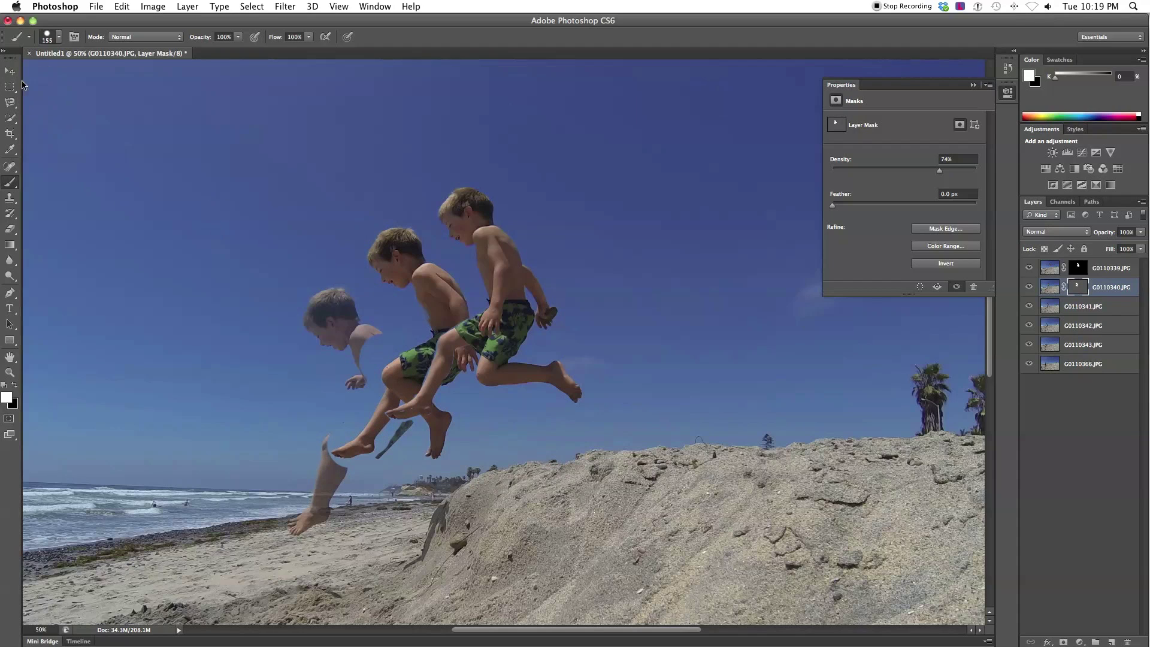
# Paint the G0110340.JPG mask in black with a 57 px brush to bring back the lower boy's back, shorts and thigh
pyautogui.click(6, 396)
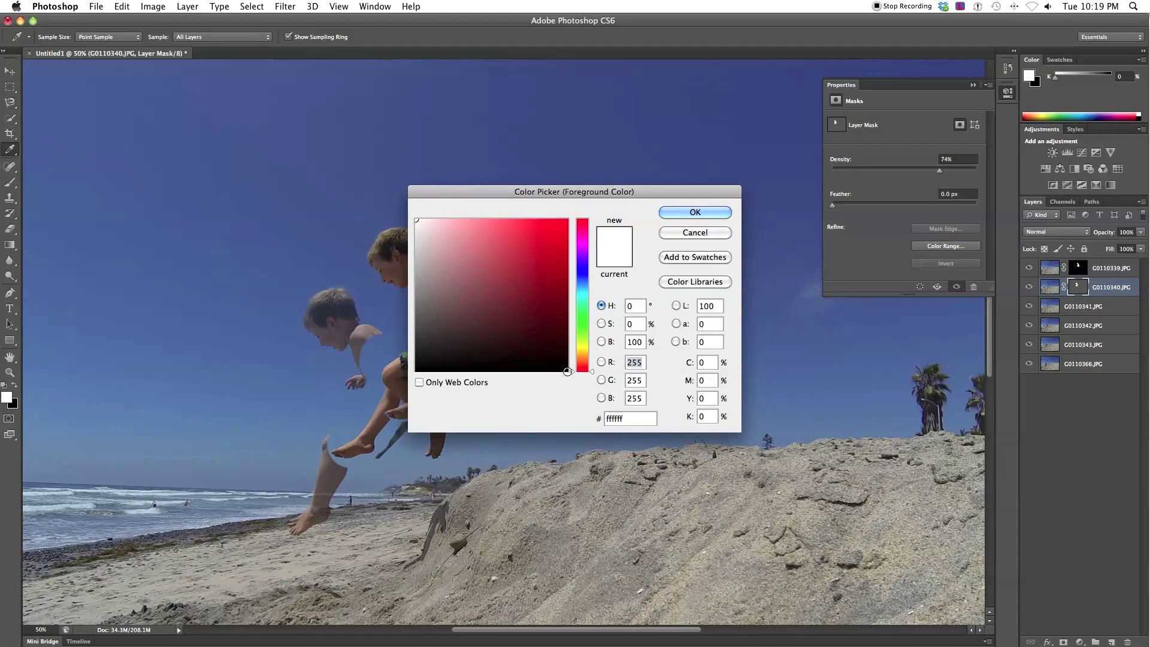
pyautogui.click(567, 370)
pyautogui.click(694, 212)
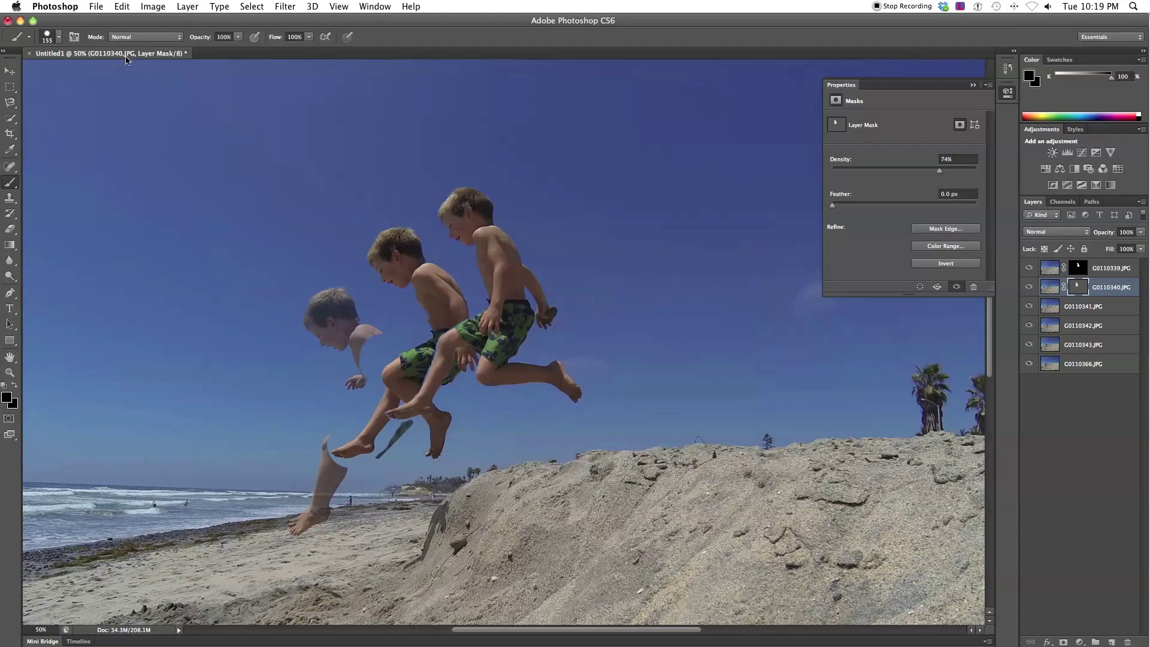
pyautogui.click(59, 38)
pyautogui.moveTo(78, 73); pyautogui.dragTo(40, 82)
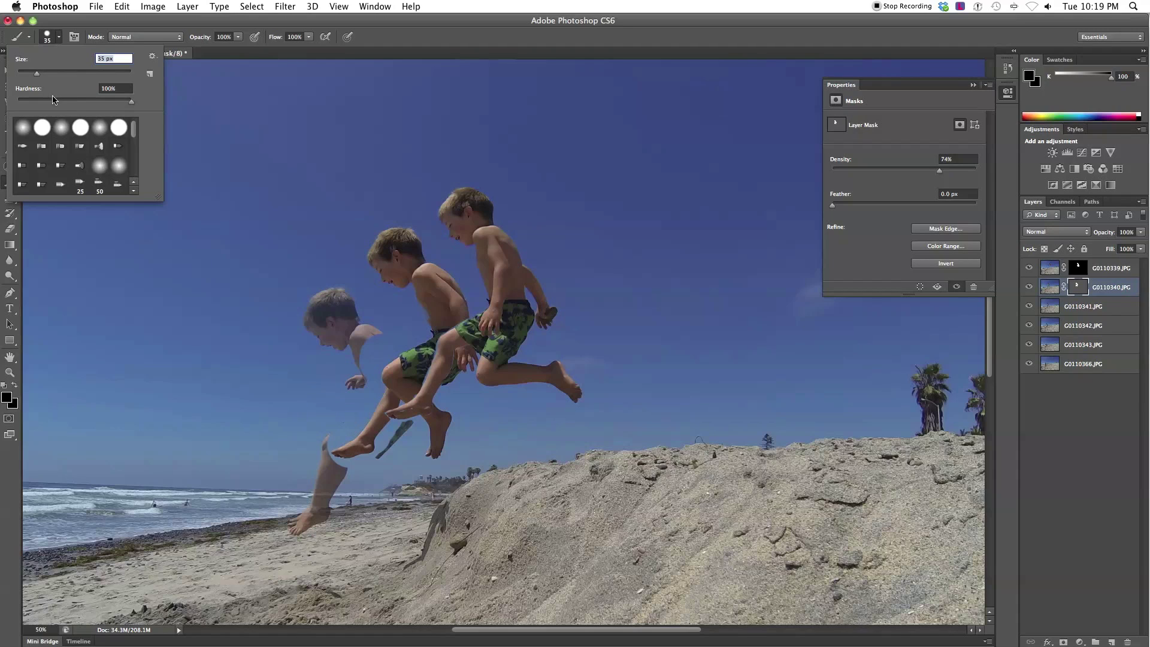
pyautogui.click(378, 339)
pyautogui.moveTo(378, 338)
pyautogui.mouseDown()
pyautogui.moveTo(367, 368)
pyautogui.moveTo(398, 345)
pyautogui.moveTo(325, 442)
pyautogui.moveTo(345, 433)
pyautogui.moveTo(375, 388)
pyautogui.moveTo(354, 425)
pyautogui.mouseUp()
# Refine the G0110340.JPG mask in black along the middle boy's knee, shin and foot, uncovering the rest of the lower boy's torso and shorts
pyautogui.scroll(5, 353, 427)
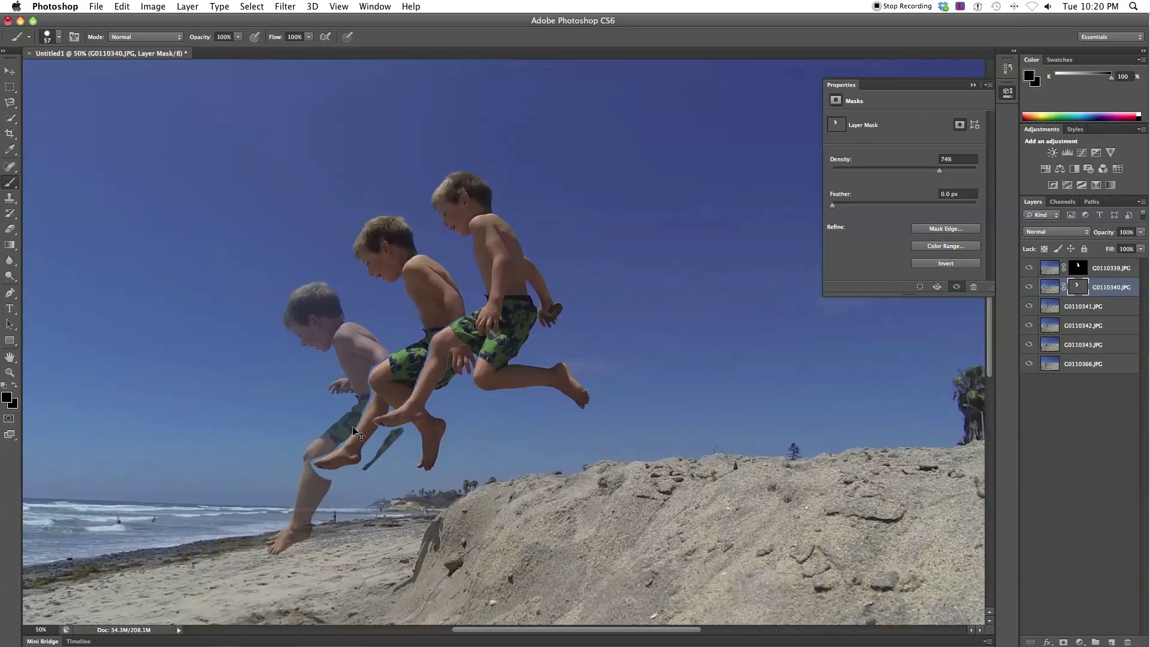
pyautogui.press('super+plus')
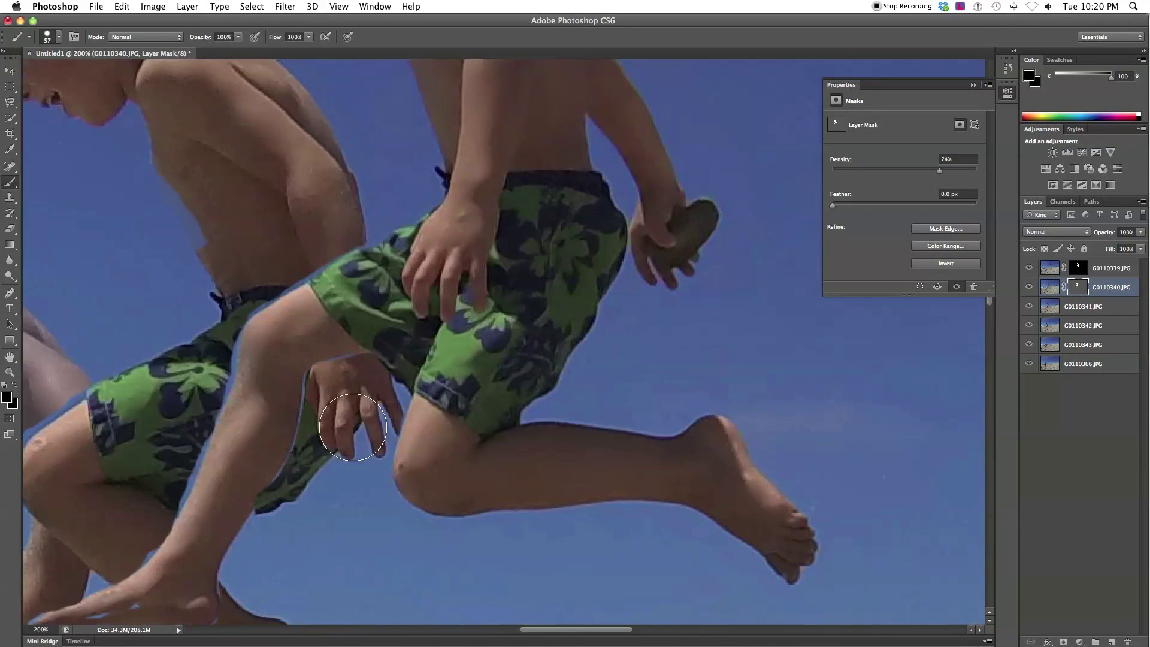
pyautogui.moveTo(573, 633); pyautogui.dragTo(504, 633)
pyautogui.scroll(-3, 578, 406)
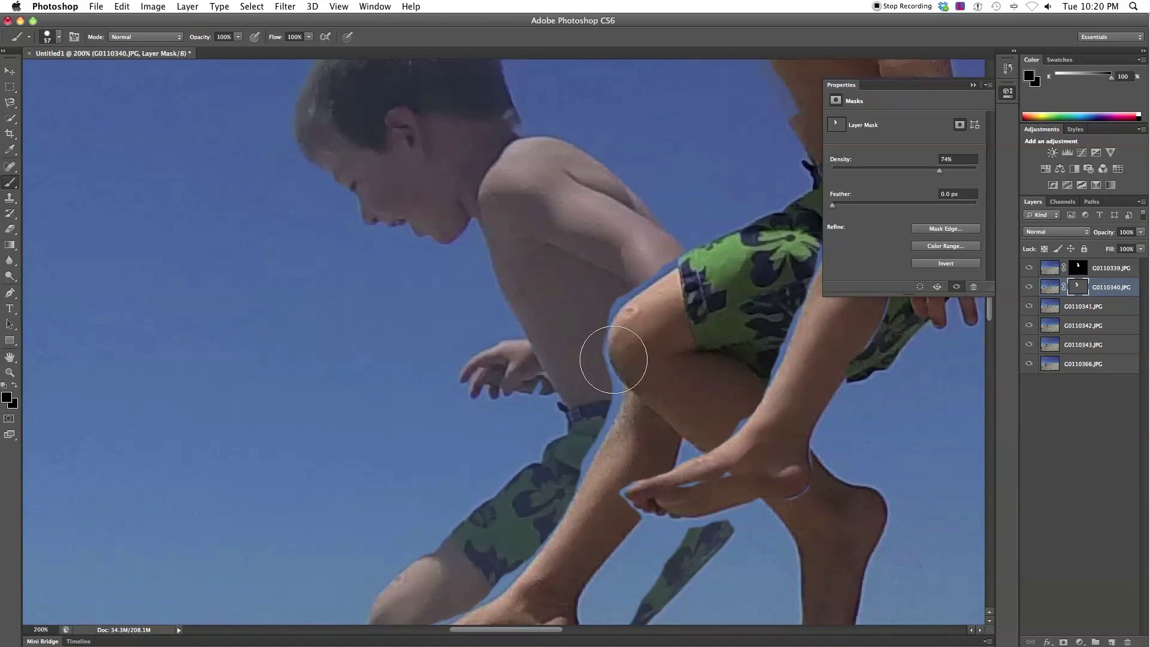
pyautogui.moveTo(645, 247)
pyautogui.mouseDown()
pyautogui.moveTo(668, 255)
pyautogui.moveTo(616, 268)
pyautogui.moveTo(570, 329)
pyautogui.moveTo(584, 389)
pyautogui.mouseUp()
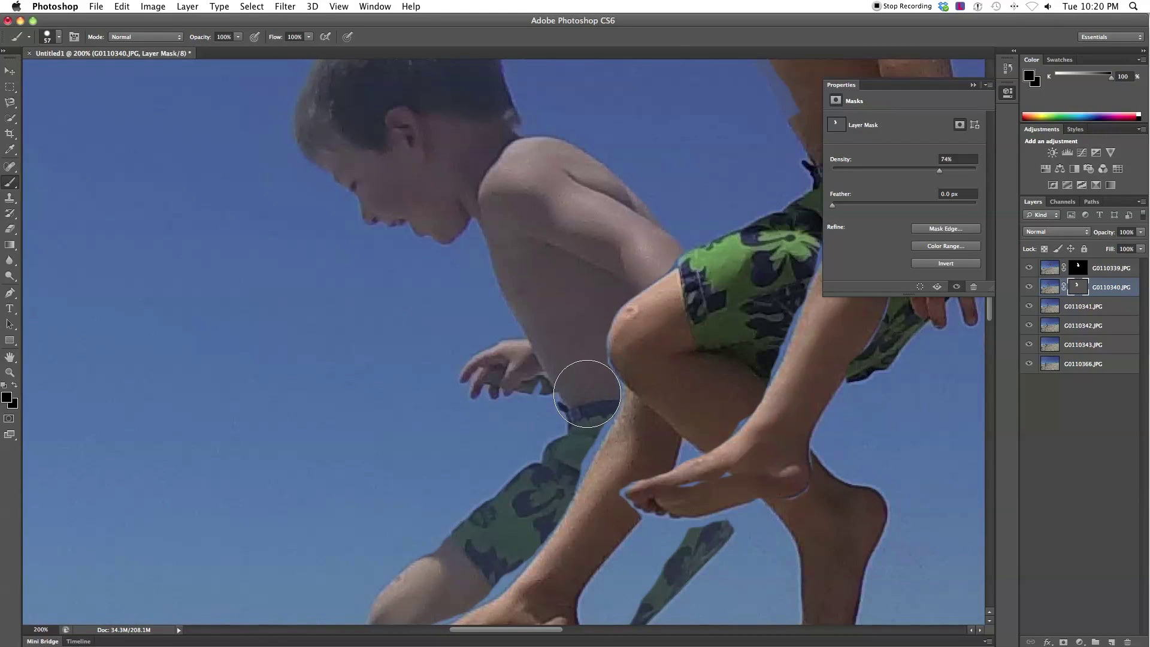
pyautogui.scroll(-5, 586, 390)
pyautogui.moveTo(578, 238)
pyautogui.mouseDown()
pyautogui.moveTo(473, 402)
pyautogui.moveTo(436, 411)
pyautogui.moveTo(372, 457)
pyautogui.moveTo(380, 539)
pyautogui.moveTo(397, 524)
pyautogui.moveTo(500, 545)
pyautogui.moveTo(501, 534)
pyautogui.moveTo(609, 506)
pyautogui.moveTo(627, 434)
pyautogui.moveTo(657, 400)
pyautogui.moveTo(699, 385)
pyautogui.moveTo(679, 383)
pyautogui.moveTo(744, 385)
pyautogui.moveTo(642, 398)
pyautogui.moveTo(616, 432)
pyautogui.moveTo(614, 463)
pyautogui.mouseUp()
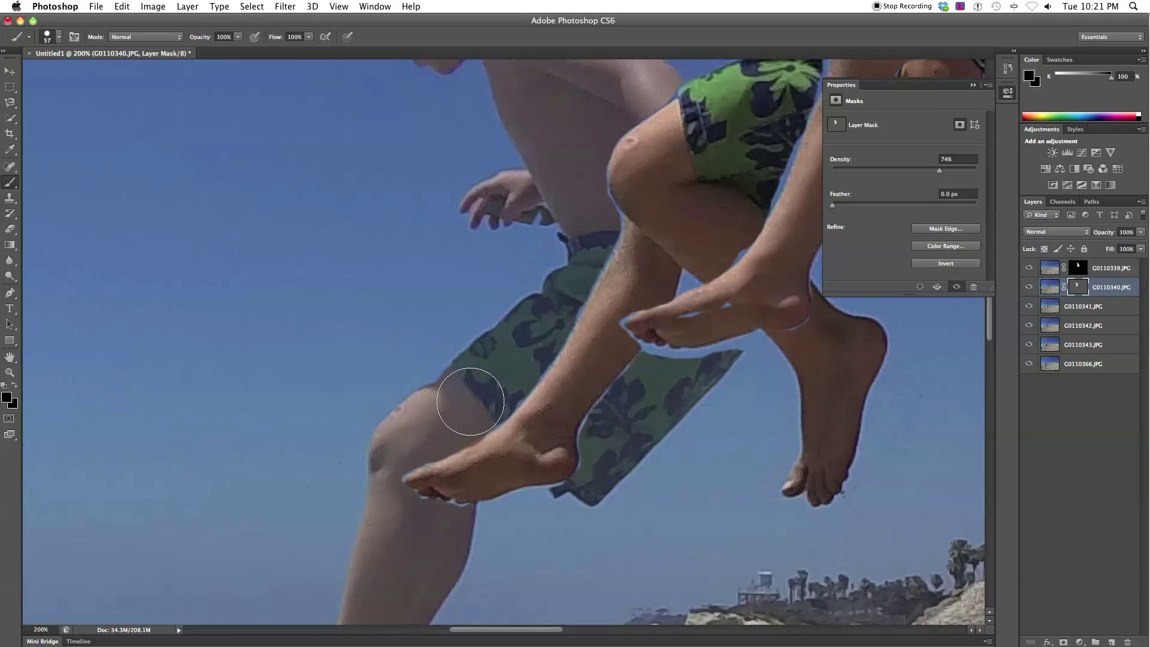
pyautogui.press('super+minus')
pyautogui.press('super+minus')
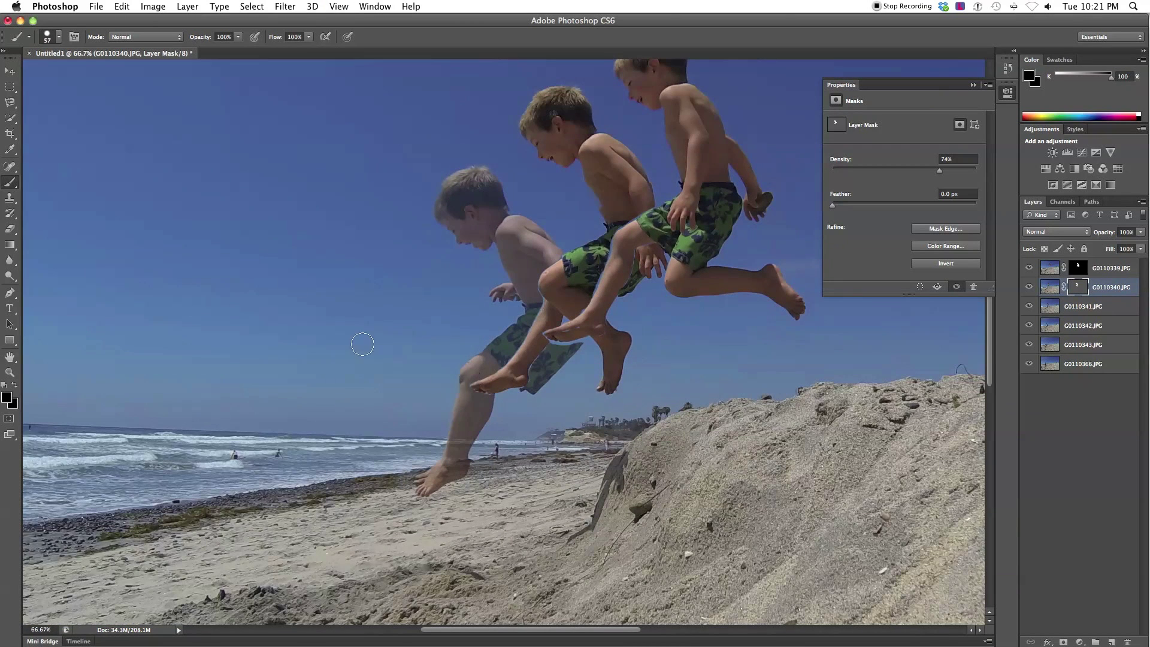
# Paint black on the G0110339.JPG mask beneath the upper boy's front foot to remove the leftover sky fringe
pyautogui.click(1079, 269)
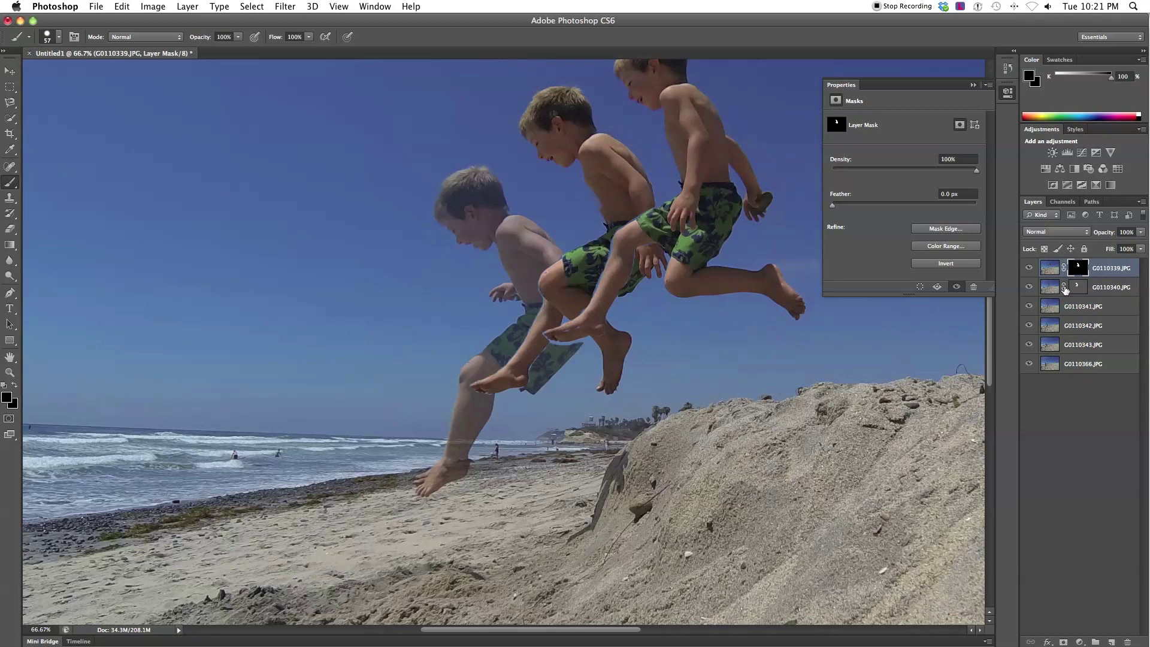
pyautogui.press('super+equal')
pyautogui.press('super+equal')
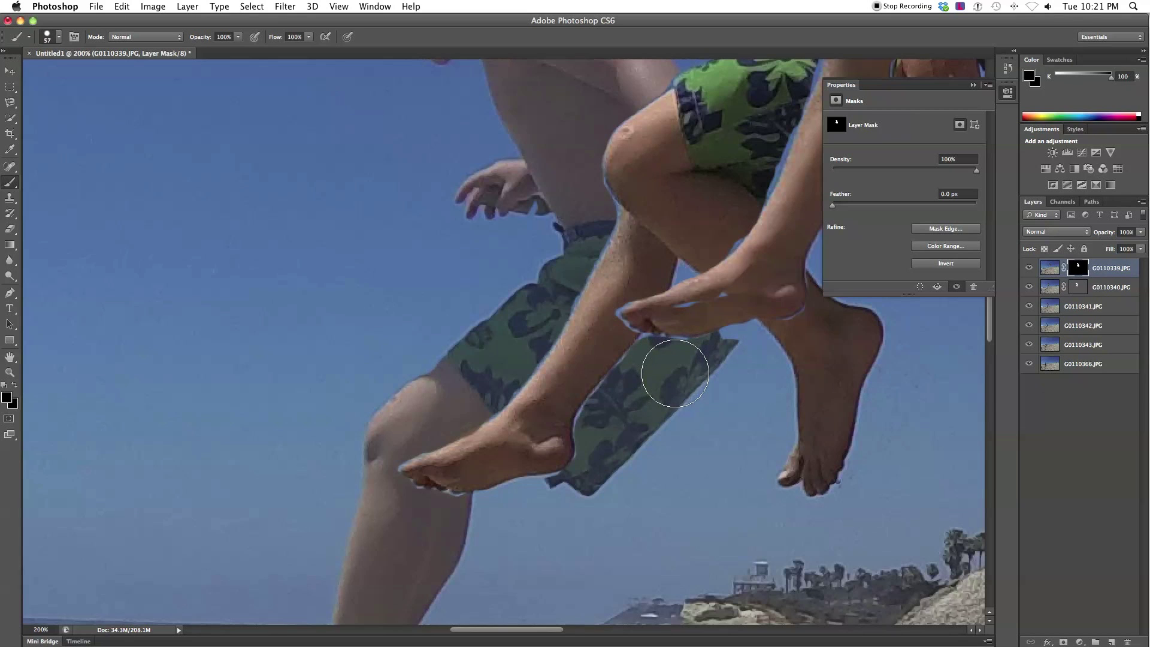
pyautogui.press('super+minus')
pyautogui.press('super+minus')
pyautogui.press('super+minus')
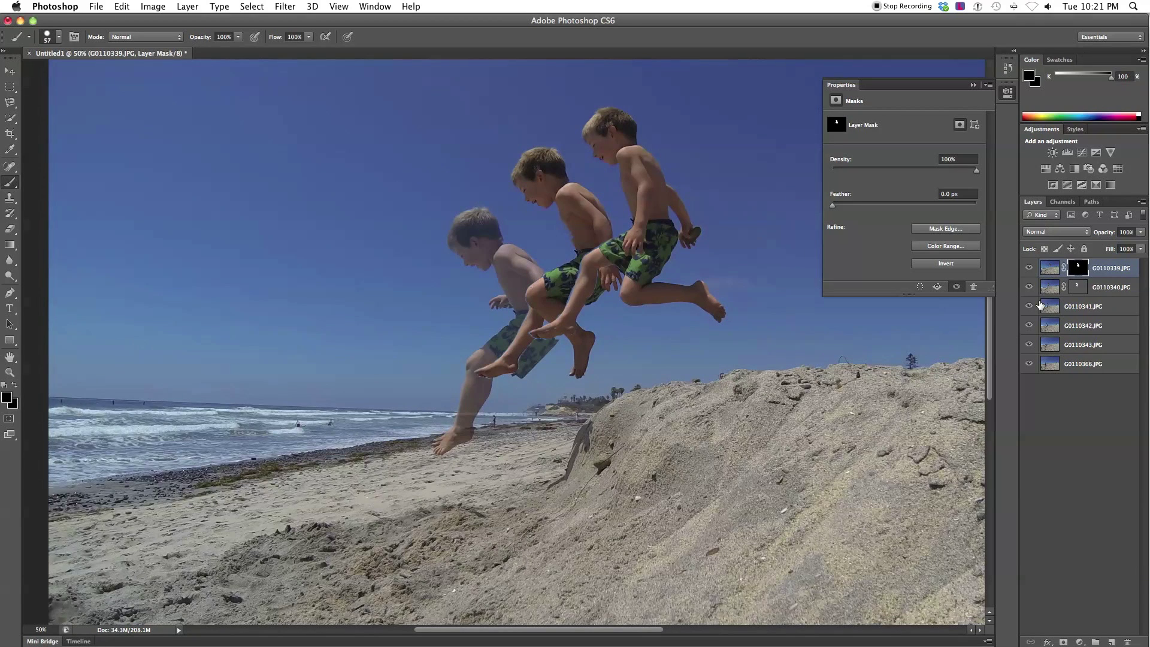
# Set the density of the G0110340.JPG layer mask to 100%
pyautogui.click(1078, 287)
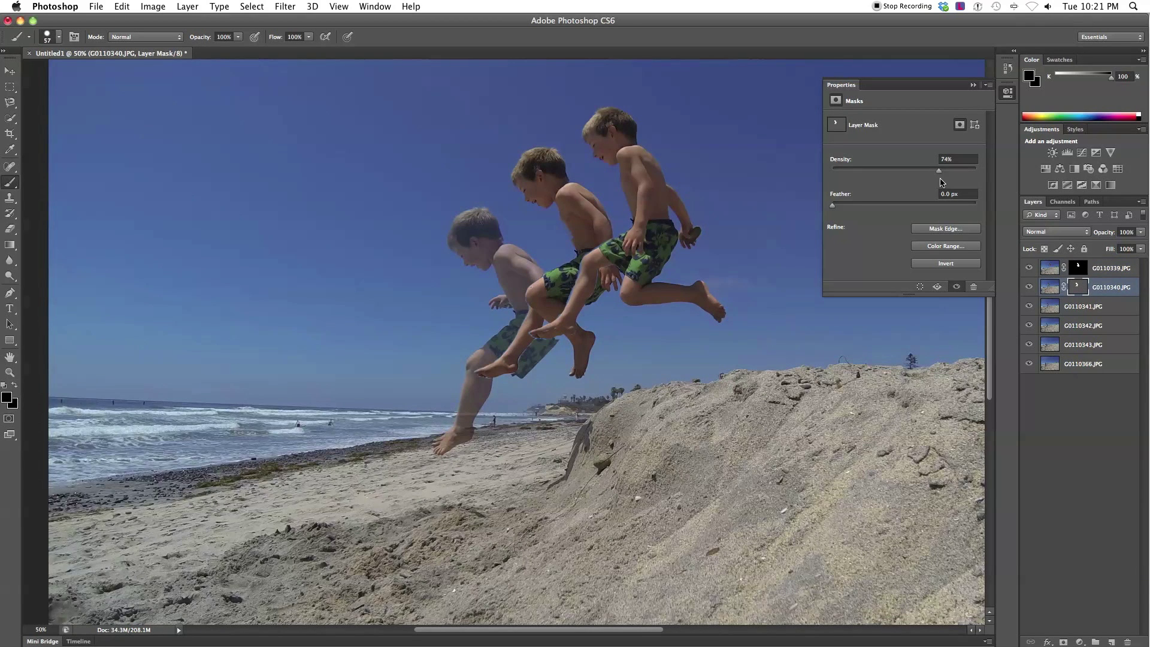
pyautogui.click(957, 159)
pyautogui.write('100')
pyautogui.press('Return')
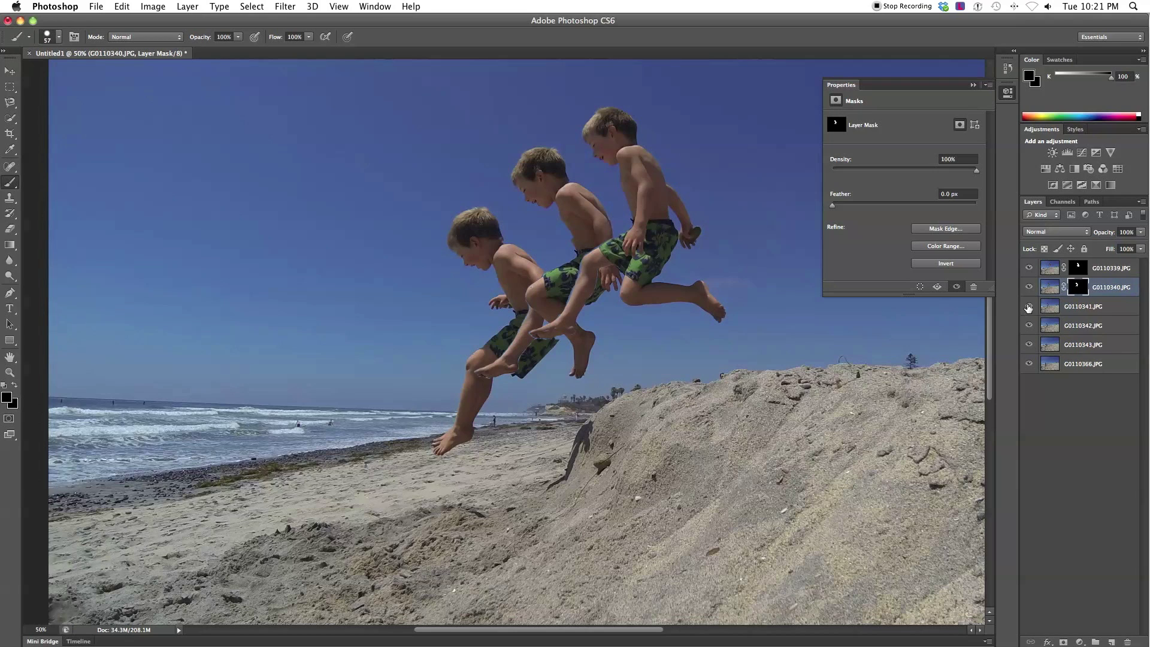
# Delete the G0110343.JPG layer
pyautogui.click(1079, 346)
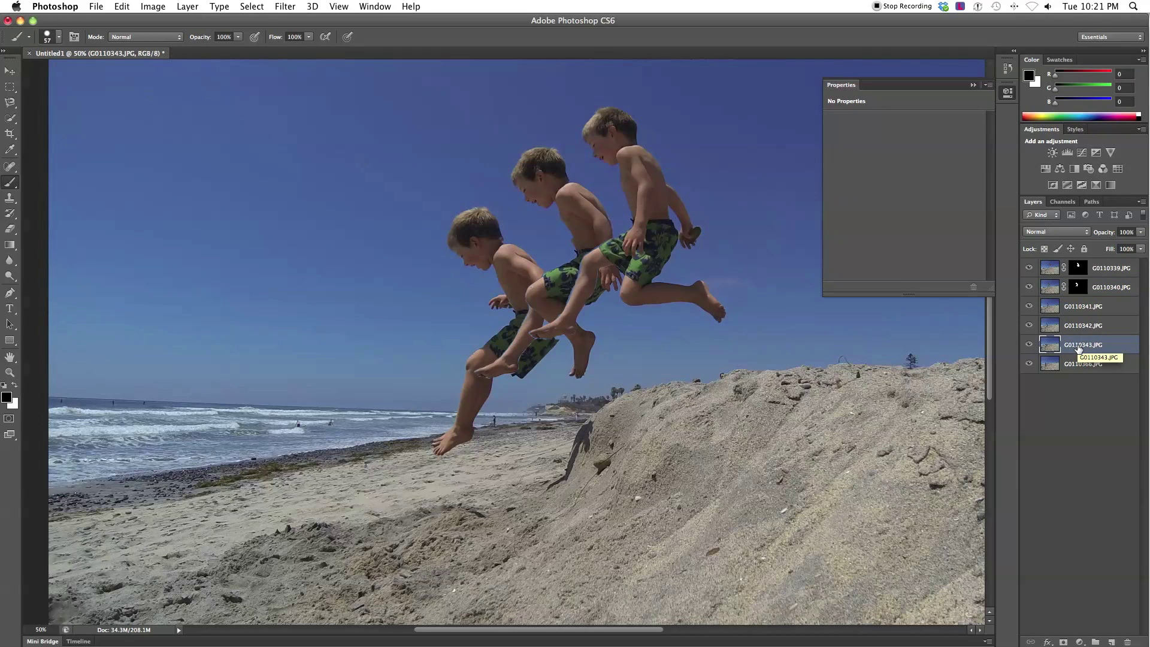
pyautogui.rightClick(1079, 348)
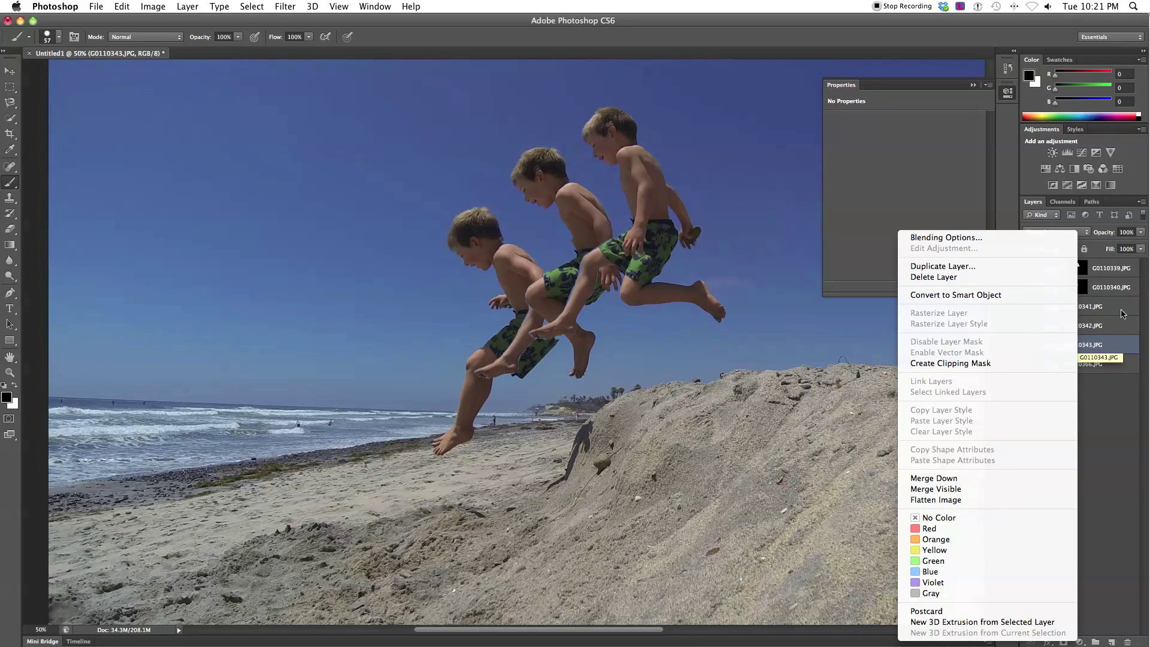
pyautogui.click(1104, 350)
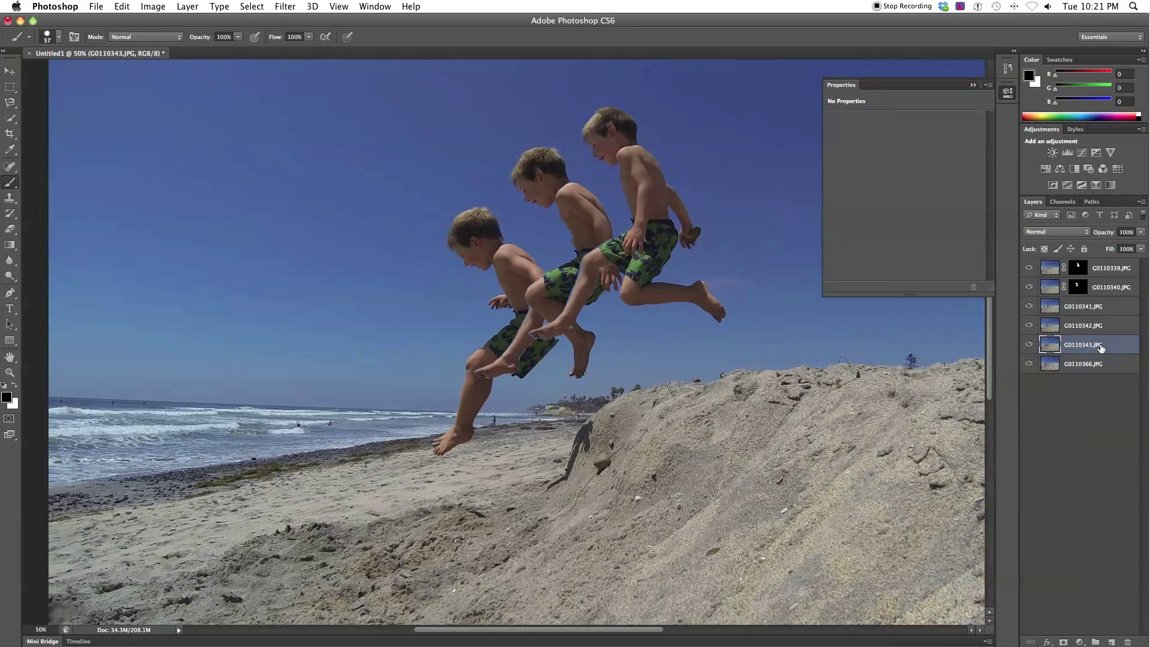
pyautogui.click(1128, 643)
pyautogui.click(1128, 642)
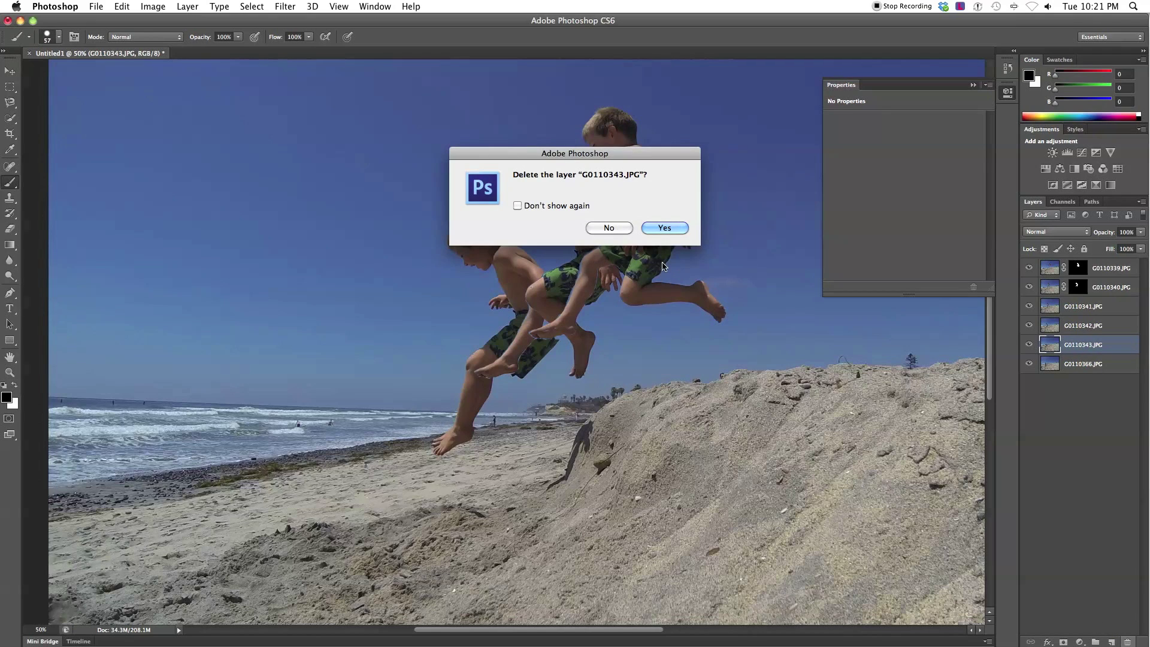
pyautogui.click(663, 228)
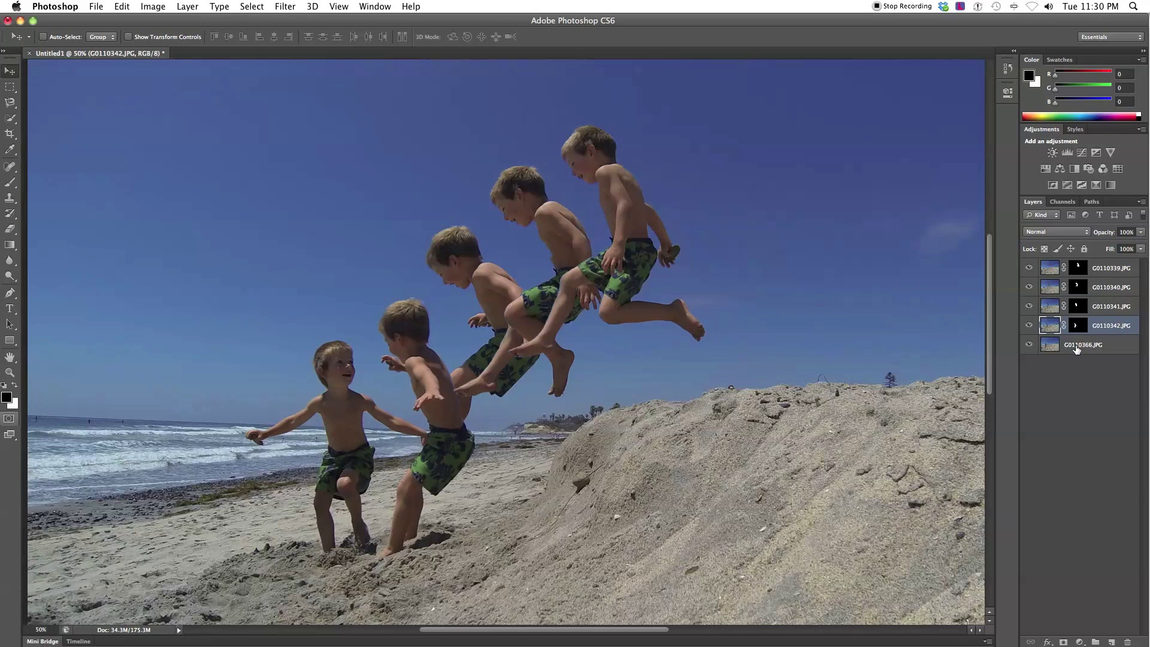
# Hide the G0110366.JPG base layer to inspect the masked cutouts, and show it again
pyautogui.click(1029, 345)
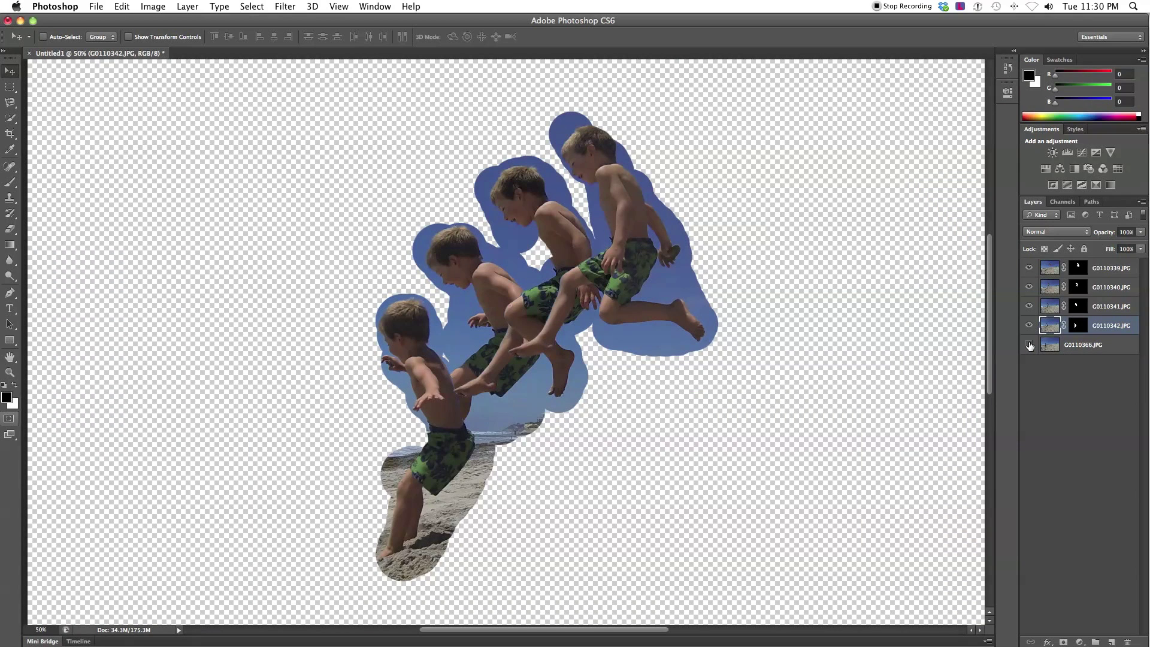
pyautogui.click(1030, 345)
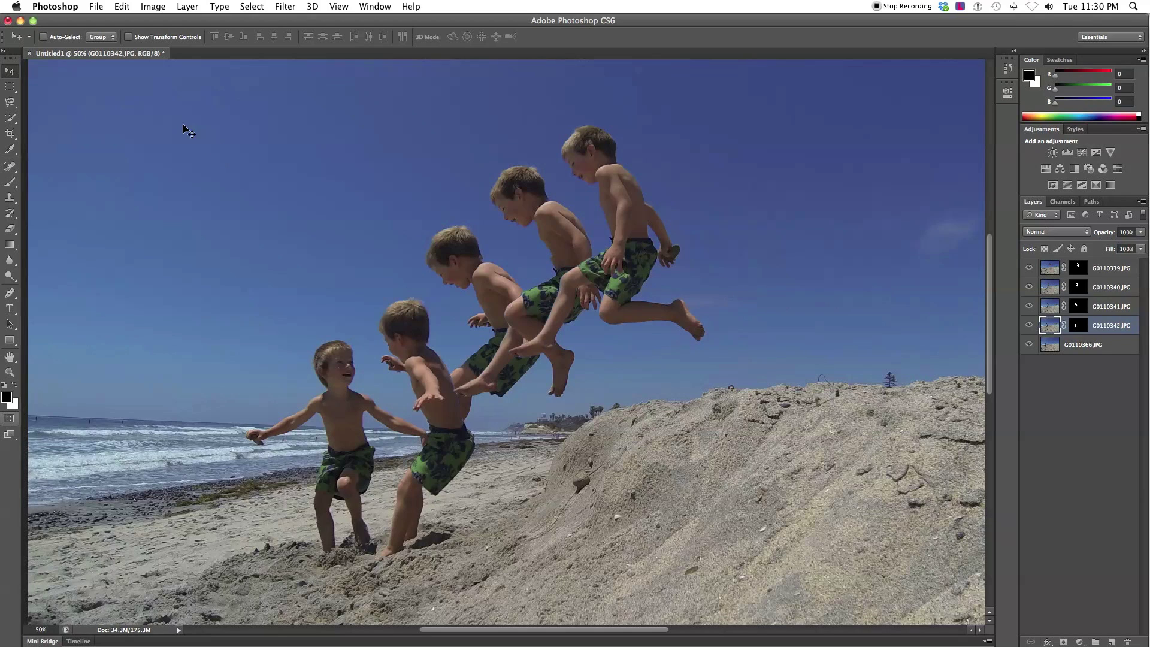
# Save the layered document in Photoshop format as Action Sequence.psd in the Action Sequence Picks folder
pyautogui.click(94, 8)
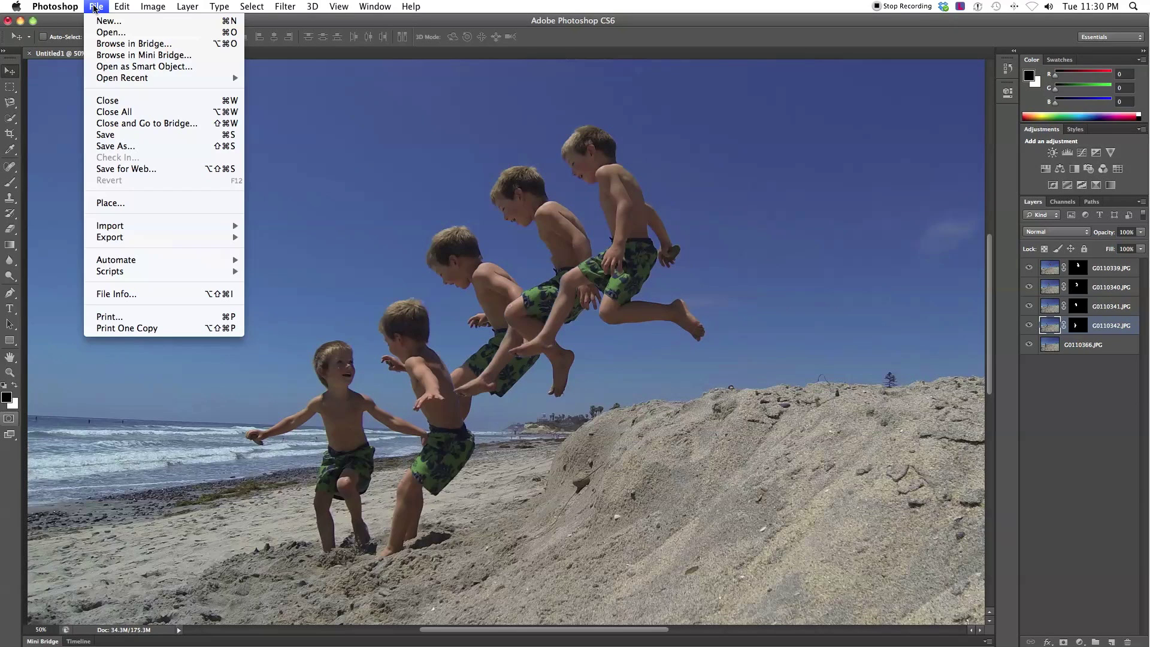
pyautogui.click(128, 148)
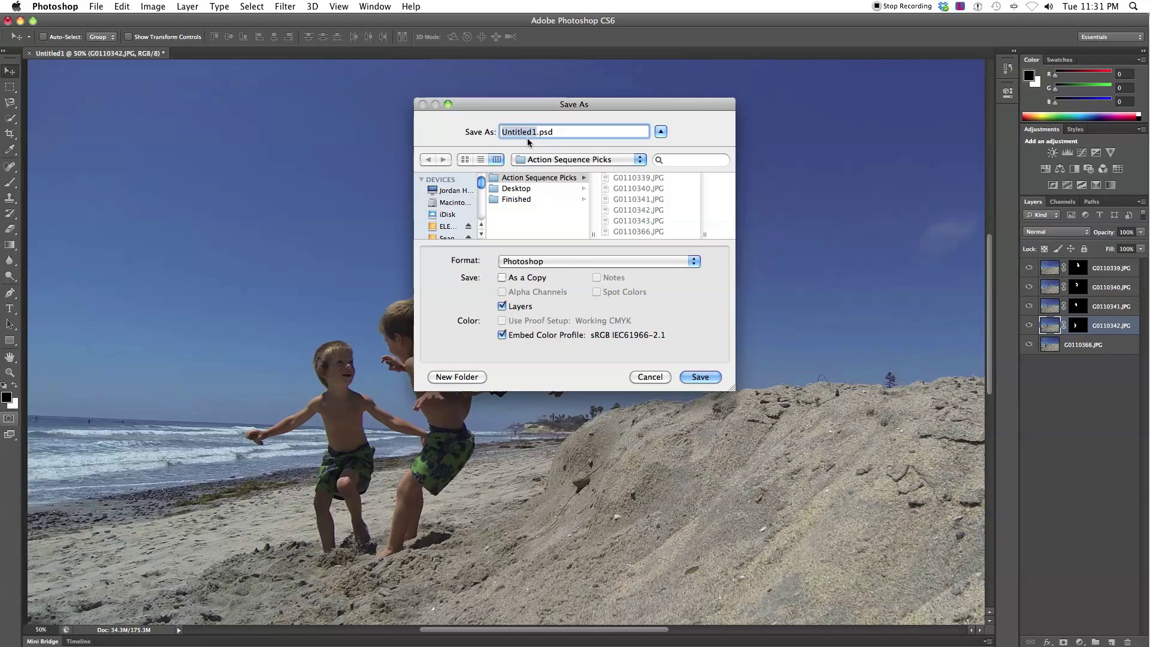
pyautogui.write('Action Sequence')
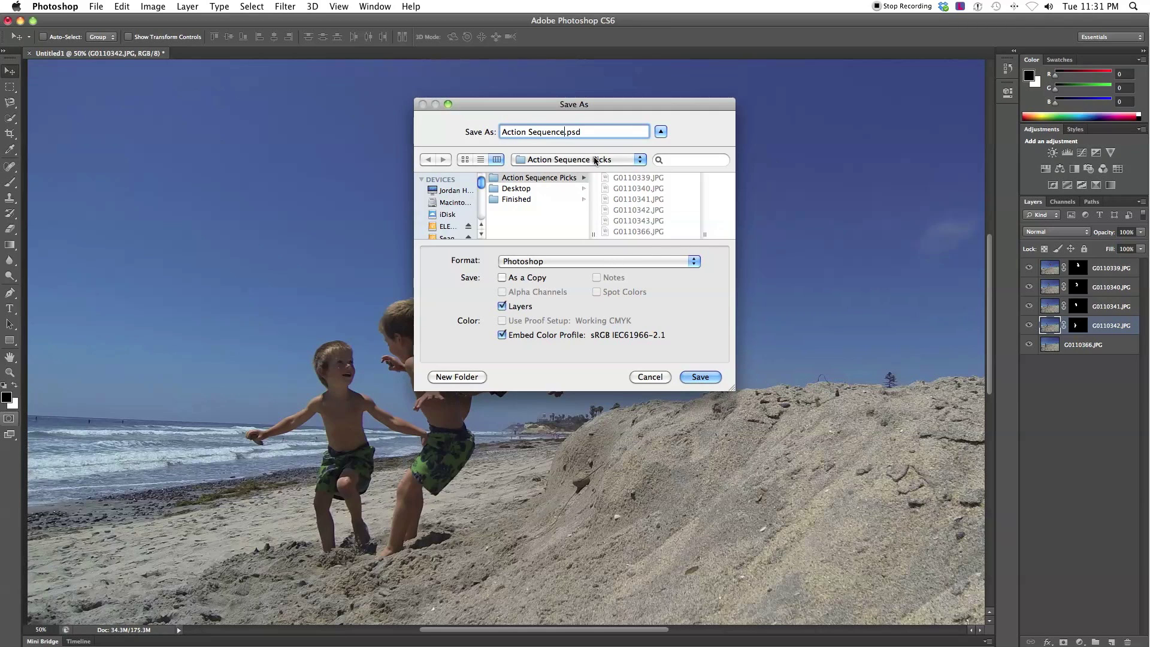
pyautogui.click(695, 378)
pyautogui.click(708, 283)
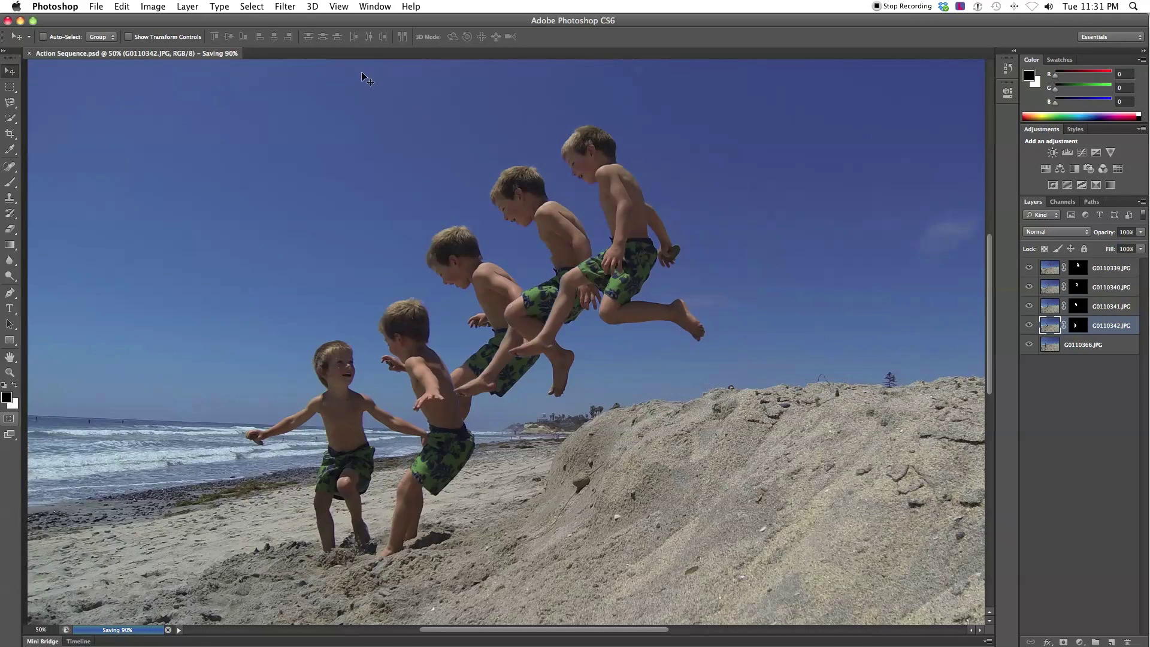
# Flatten the image into a single layer and convert it to Lab Color mode
pyautogui.click(188, 7)
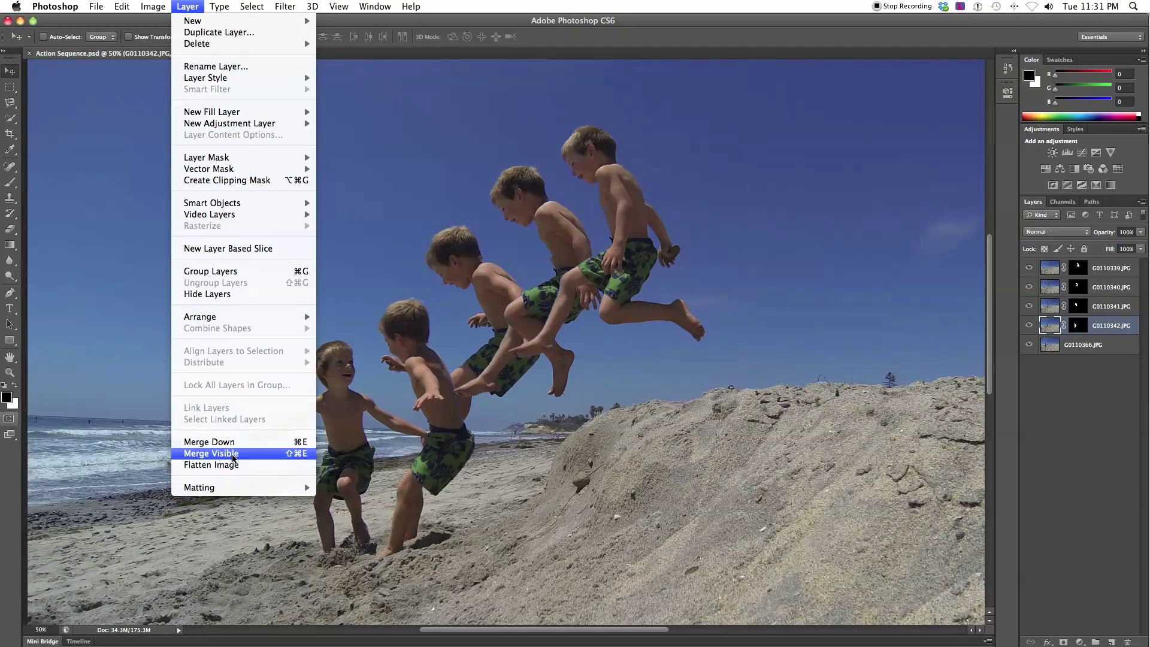
pyautogui.click(211, 465)
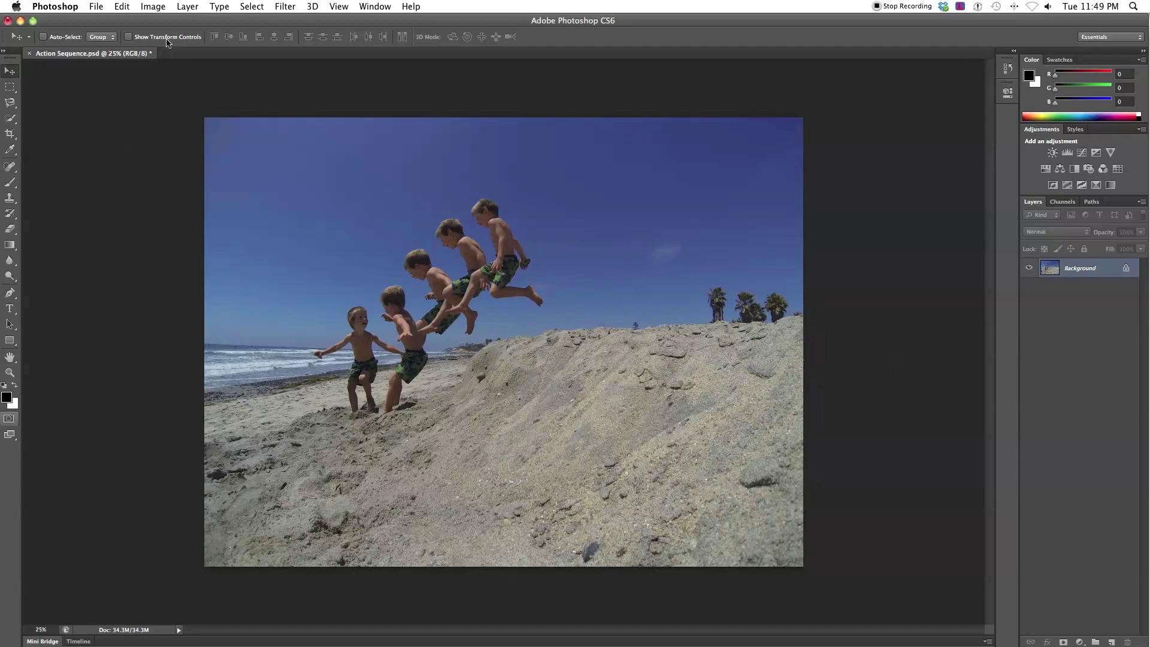
pyautogui.click(154, 7)
pyautogui.moveTo(160, 22)
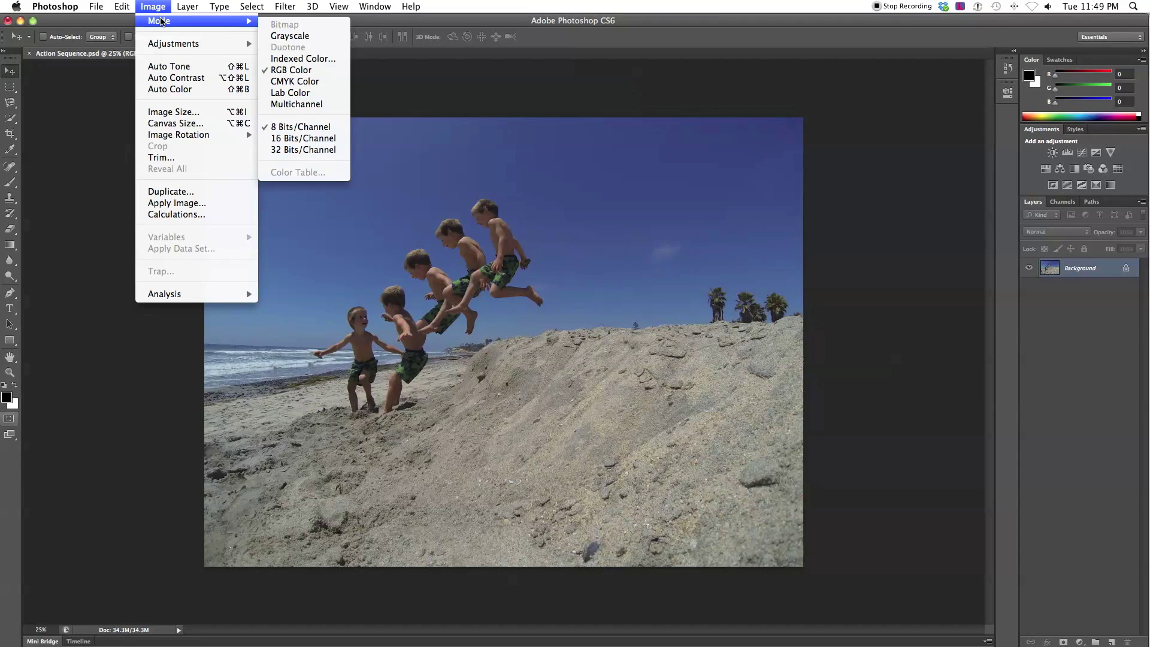
pyautogui.click(287, 93)
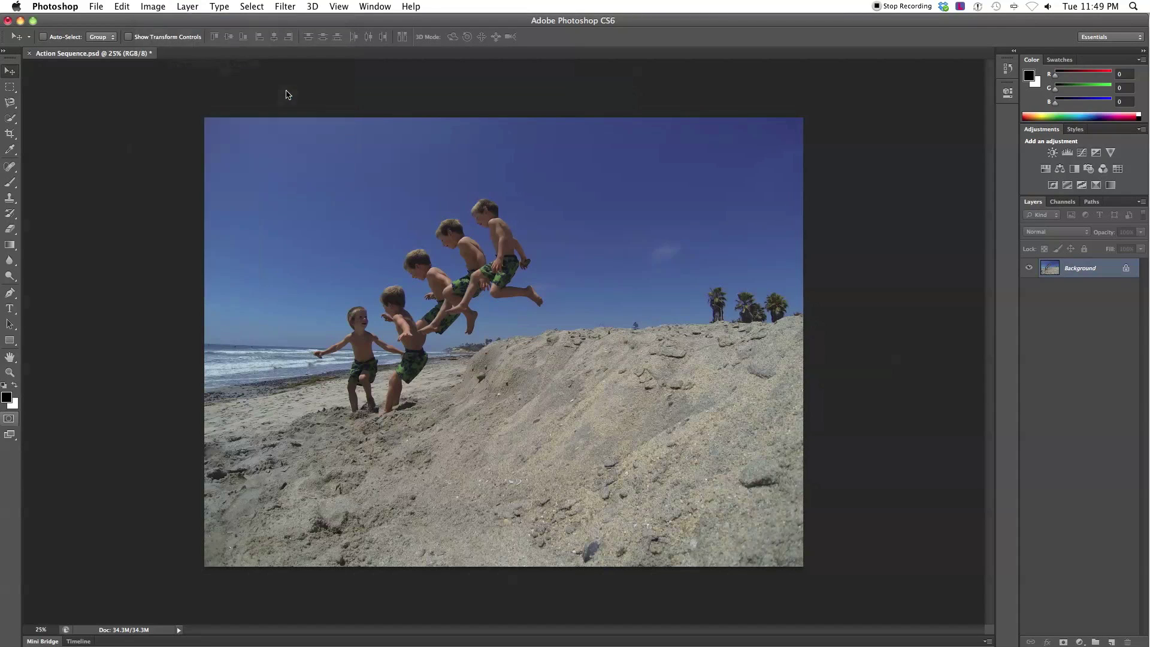
# Start Apply Image on the Background layer, try Multiply blending, and settle on Soft Light
pyautogui.click(153, 7)
pyautogui.click(193, 202)
pyautogui.click(580, 324)
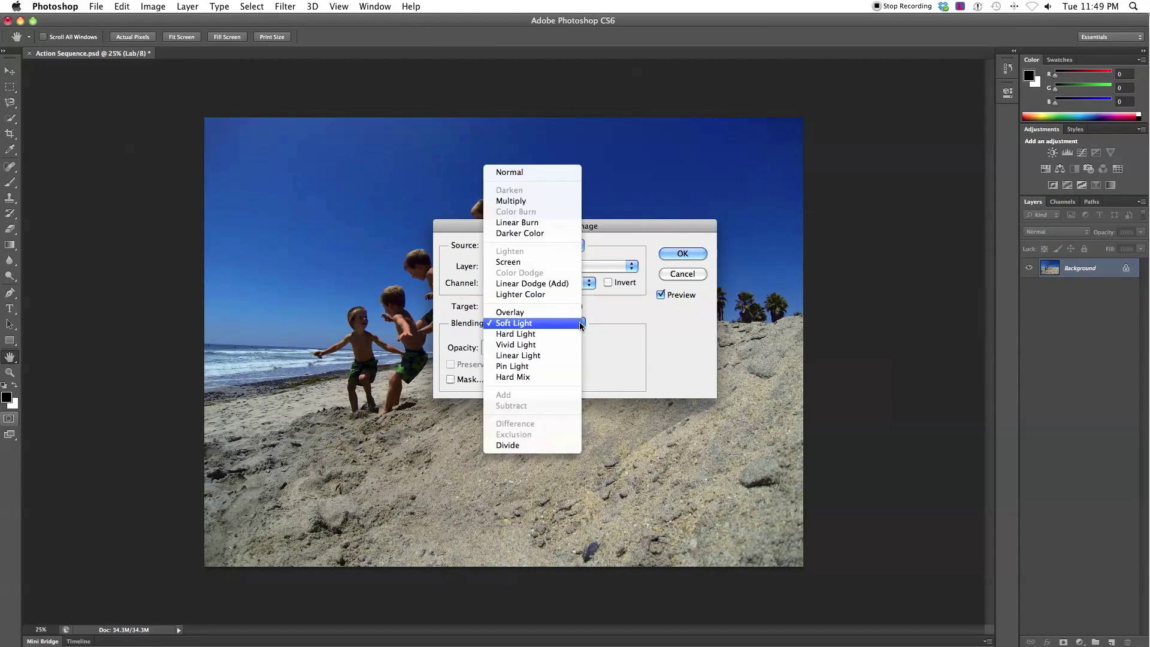
pyautogui.press('Escape')
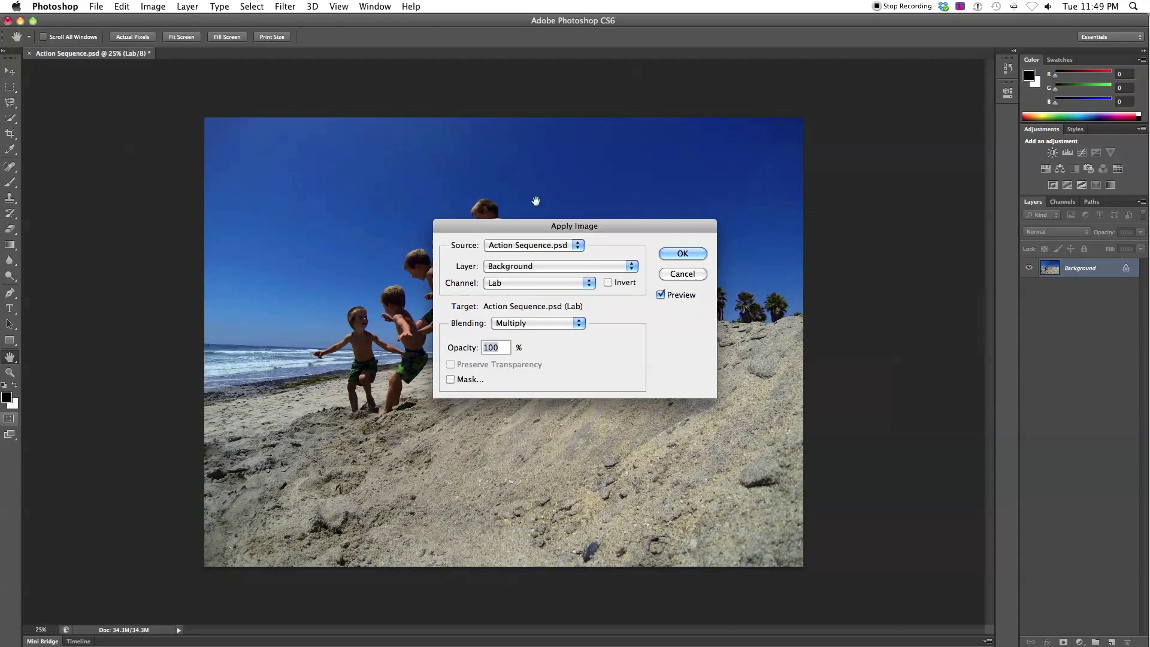
pyautogui.click(578, 323)
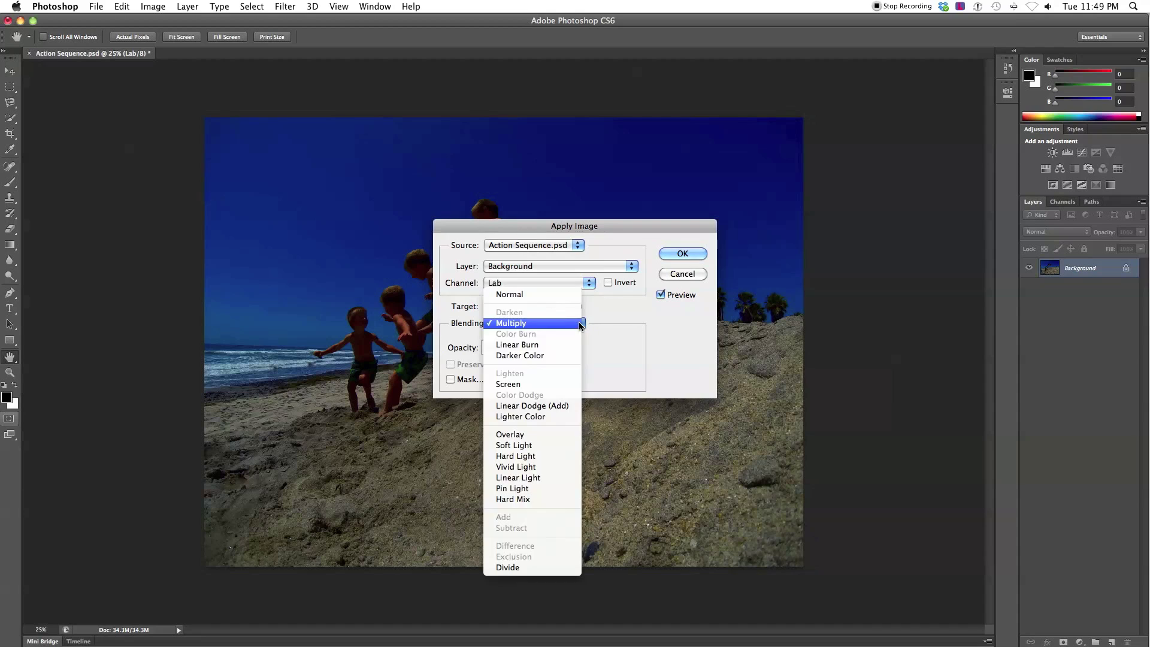
pyautogui.click(520, 448)
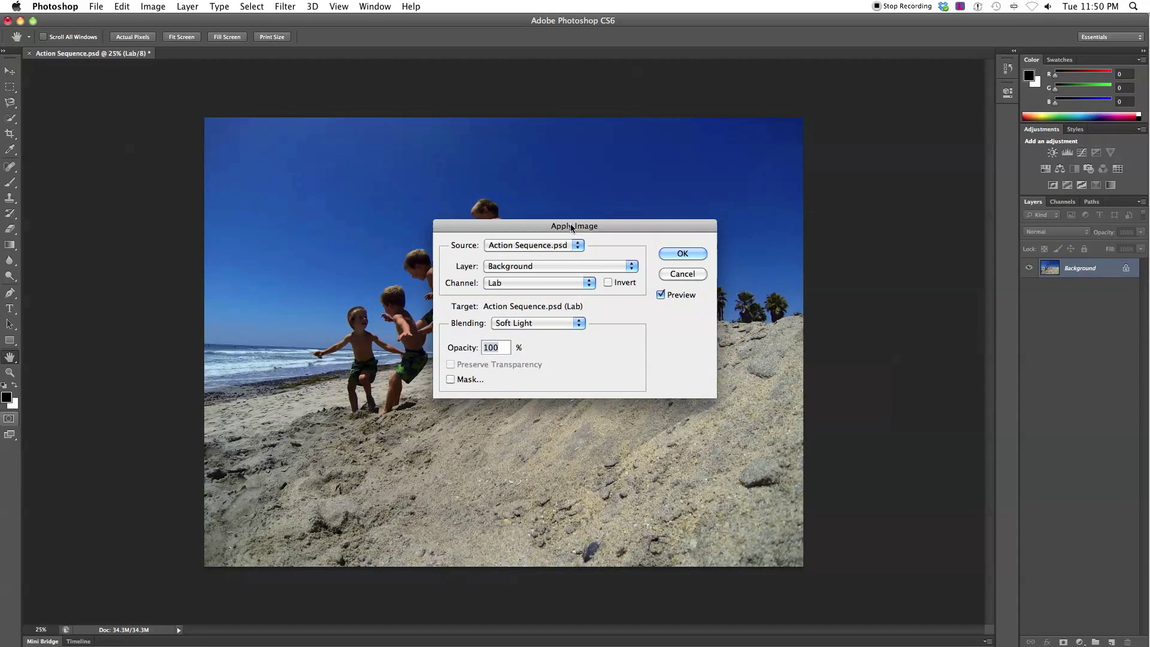
# Move the Apply Image dialog off the boys, try 60% opacity, and apply the Soft Light blend at 40% opacity
pyautogui.moveTo(571, 227); pyautogui.dragTo(746, 180)
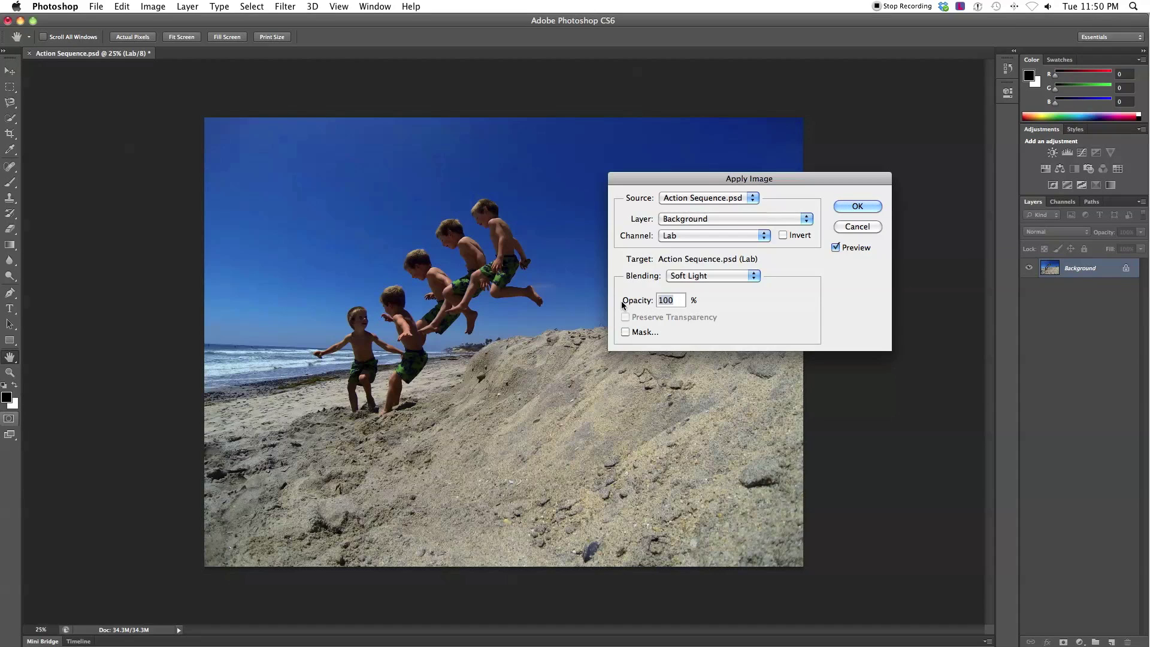
pyautogui.write('60')
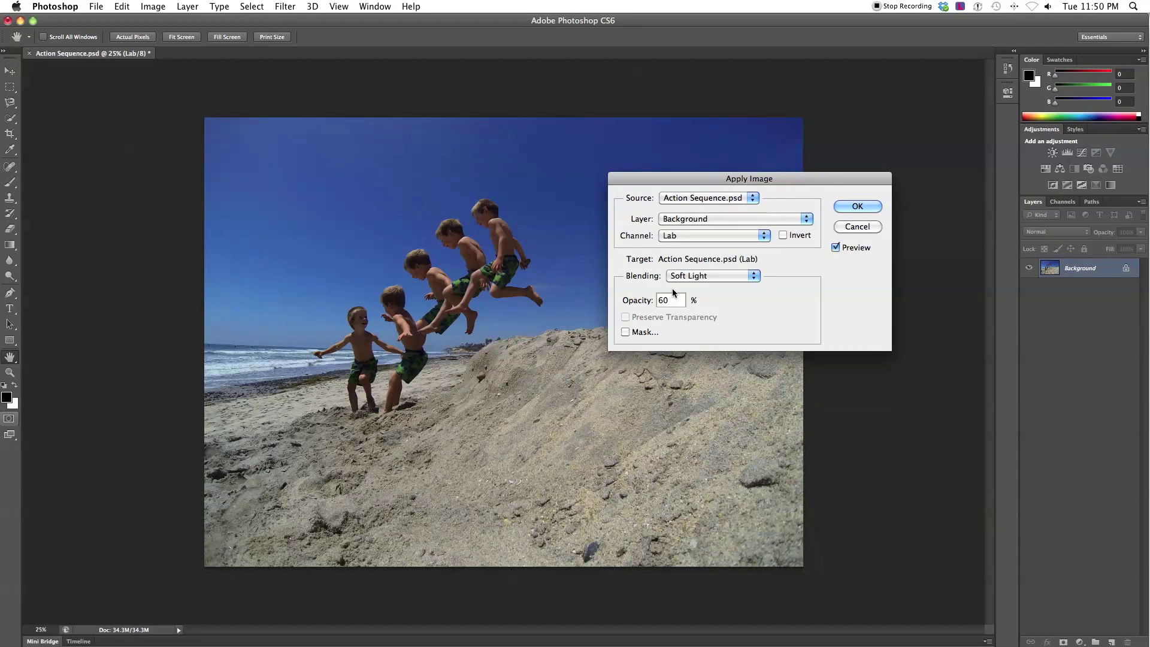
pyautogui.write('0')
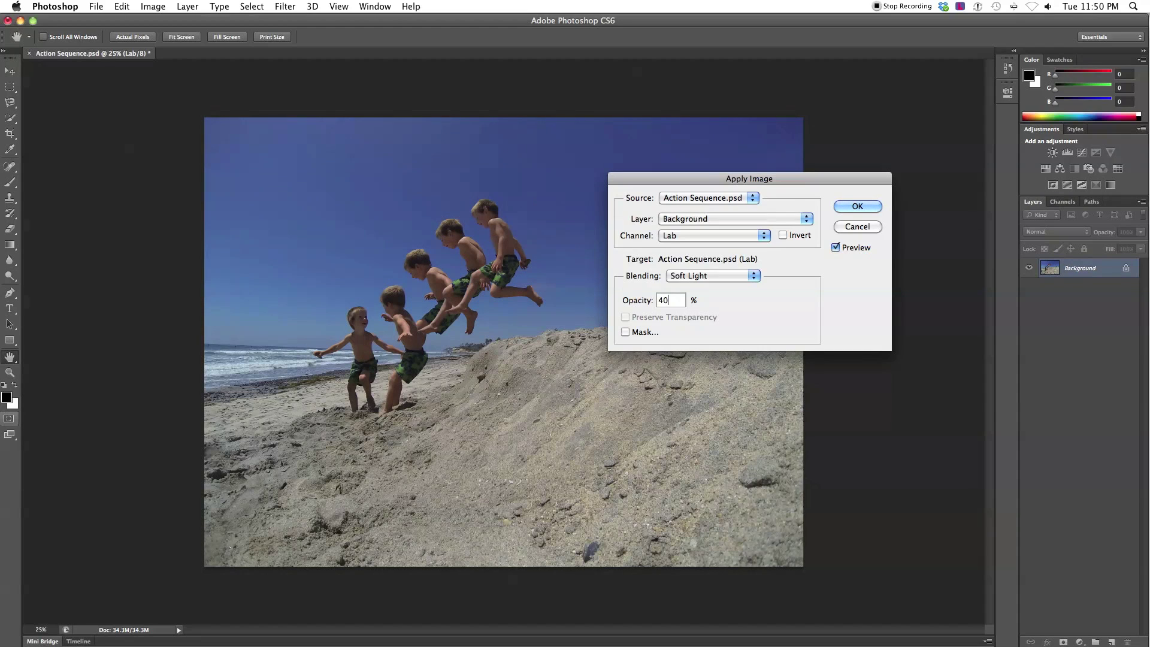
pyautogui.click(857, 206)
pyautogui.press('v')
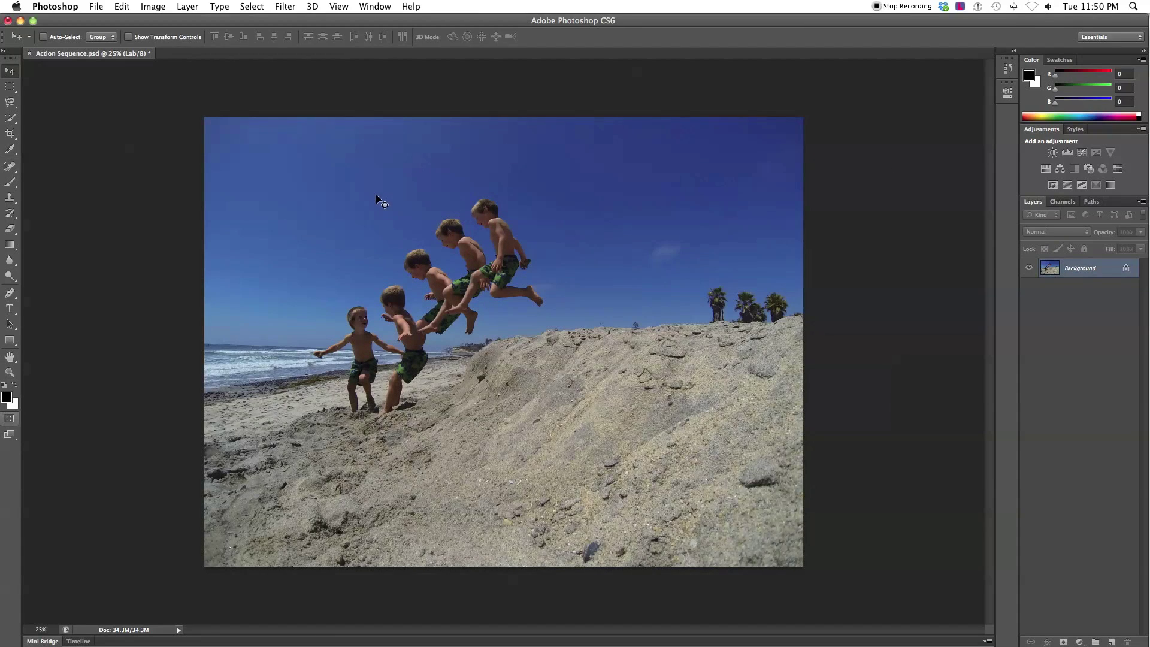
# Convert the image from Lab Color to RGB Color mode
pyautogui.click(152, 7)
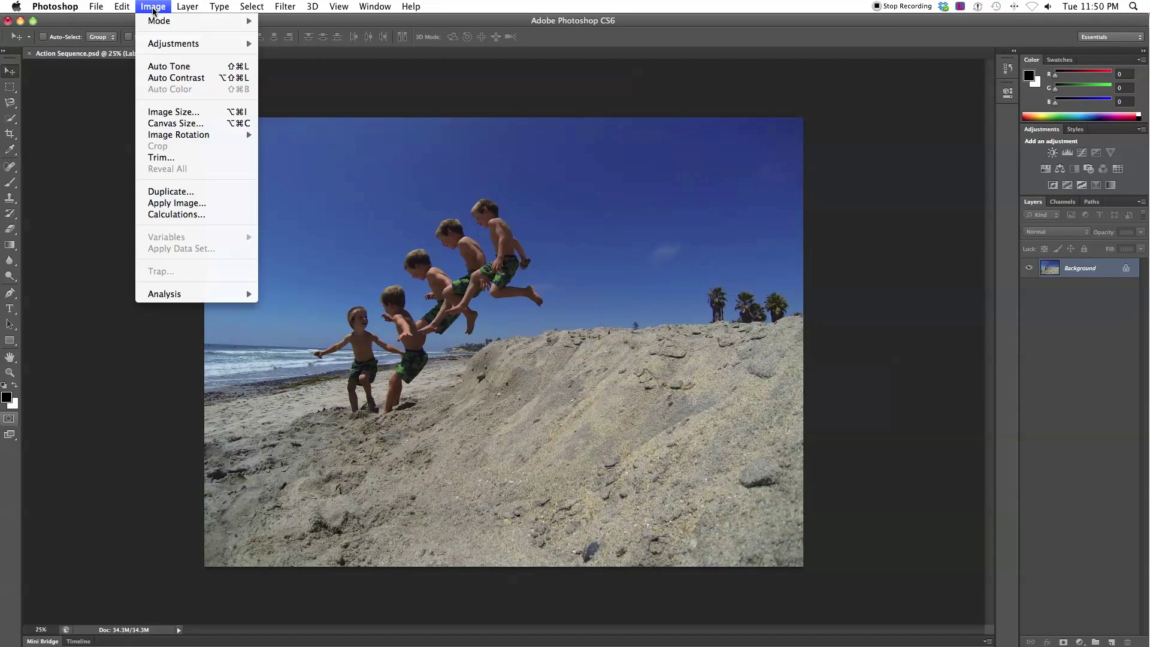
pyautogui.moveTo(162, 21)
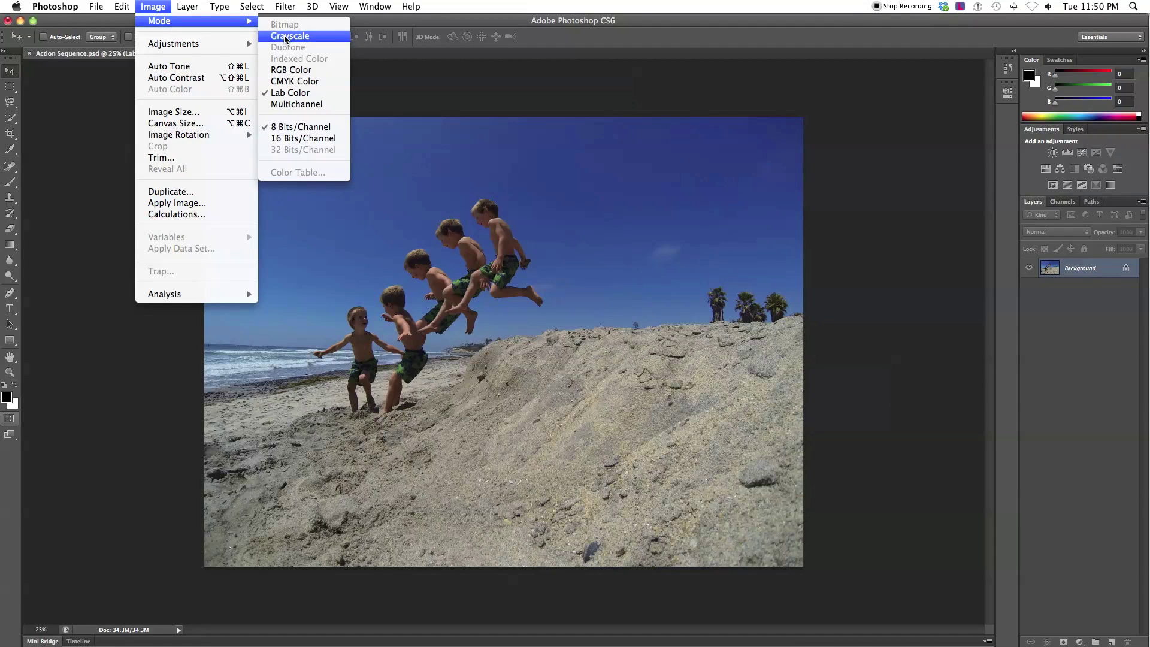
pyautogui.click(285, 71)
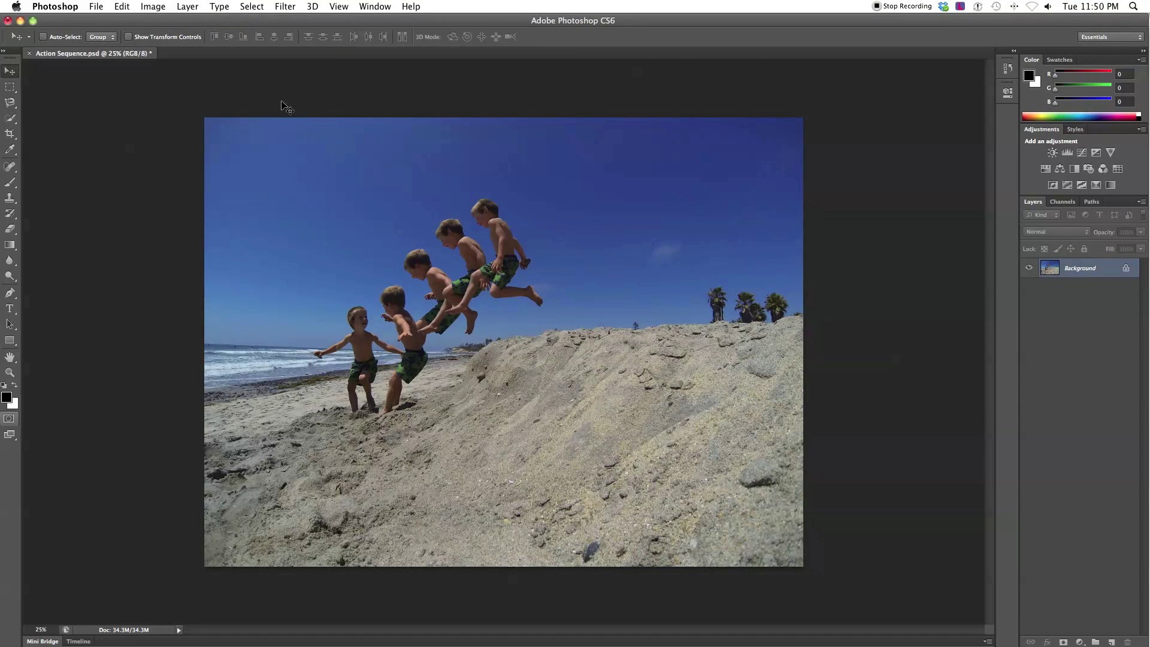
# Apply a Brightness/Contrast adjustment to the image with brightness 11 and contrast 4
pyautogui.click(149, 7)
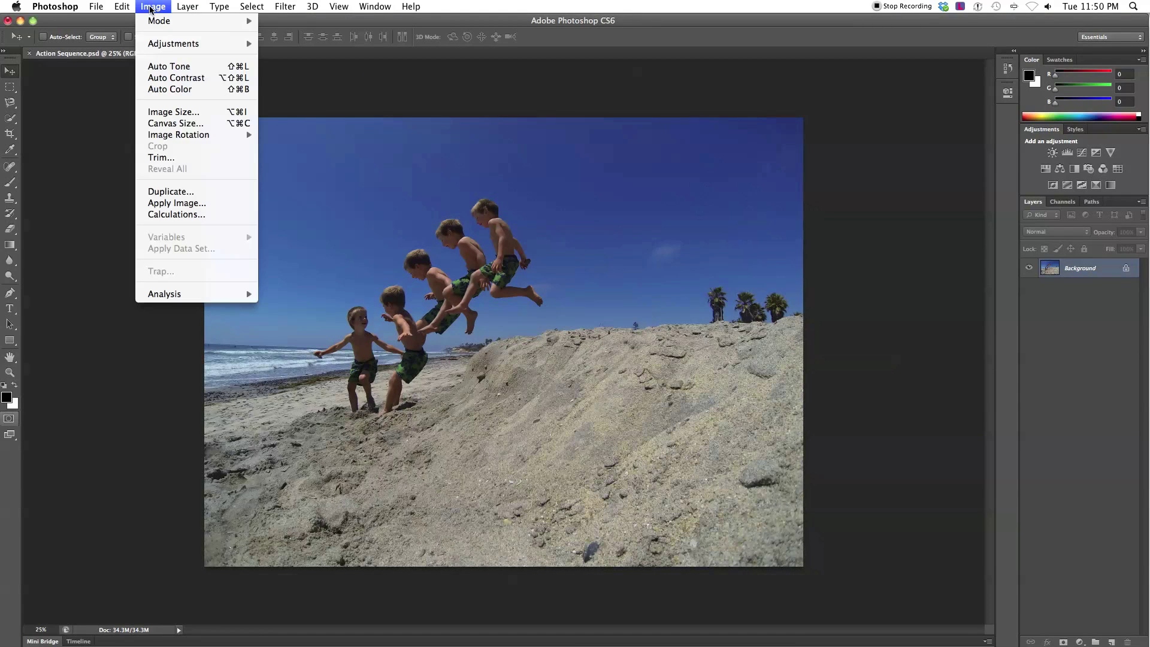
pyautogui.moveTo(158, 23)
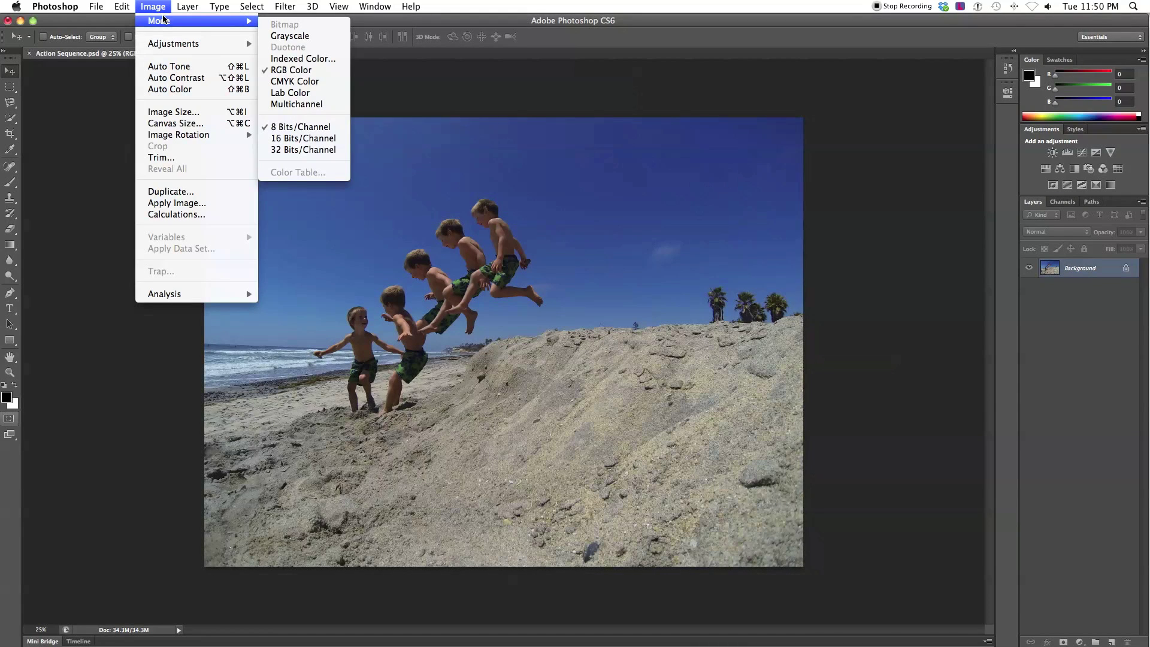
pyautogui.moveTo(173, 46)
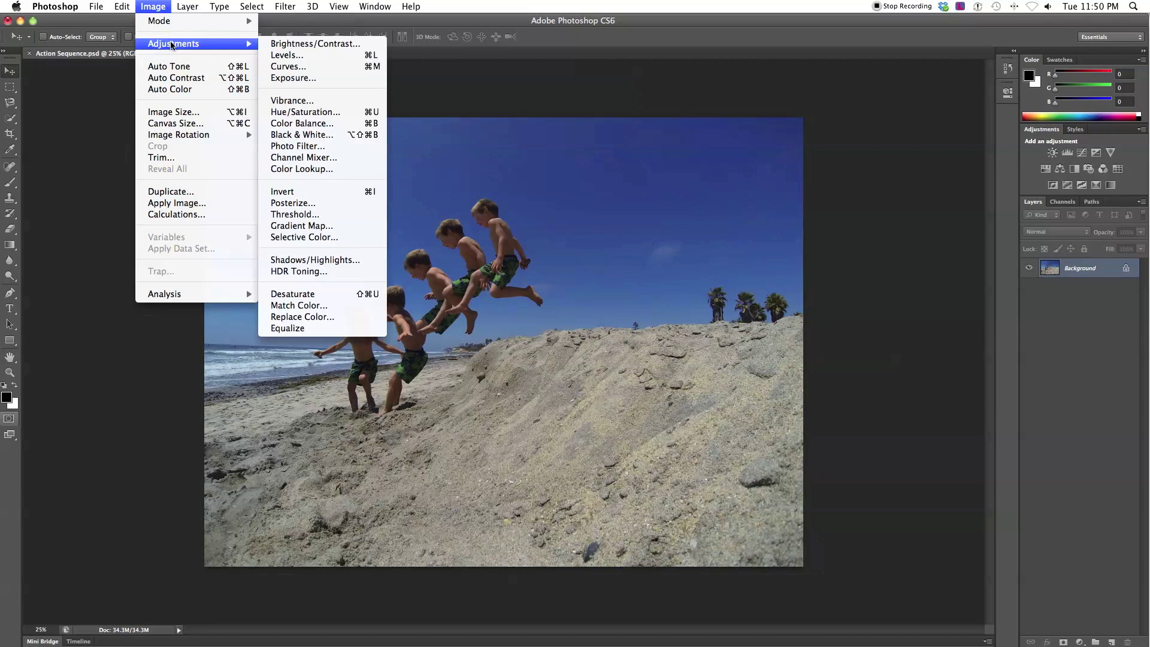
pyautogui.click(286, 45)
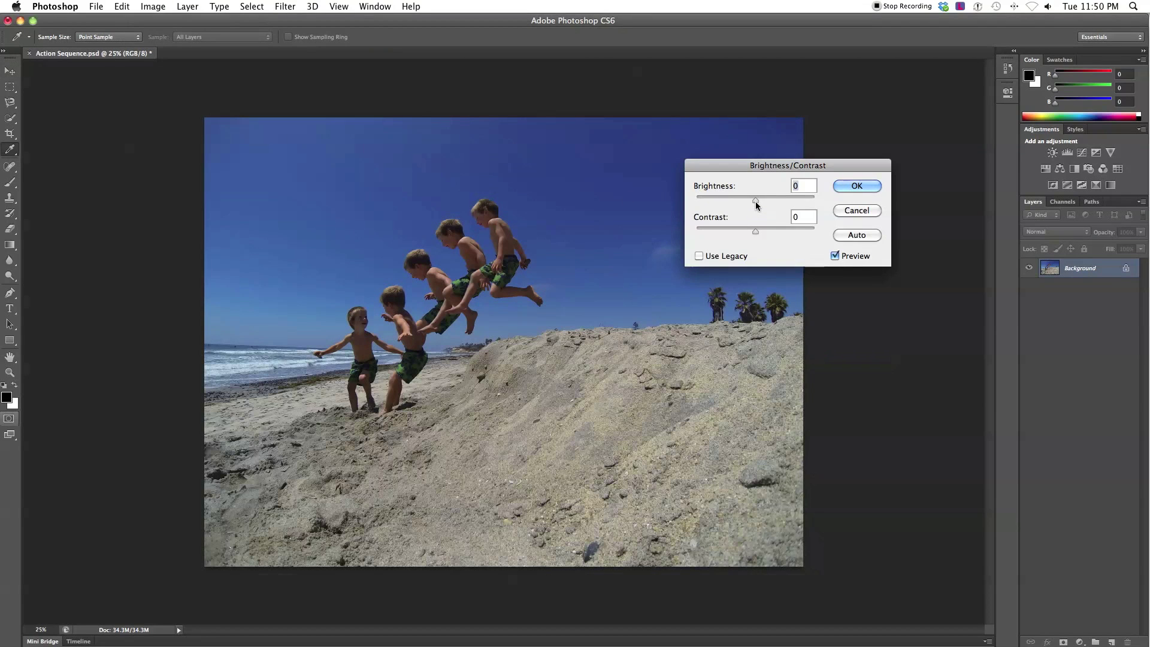
pyautogui.moveTo(756, 201); pyautogui.dragTo(760, 200)
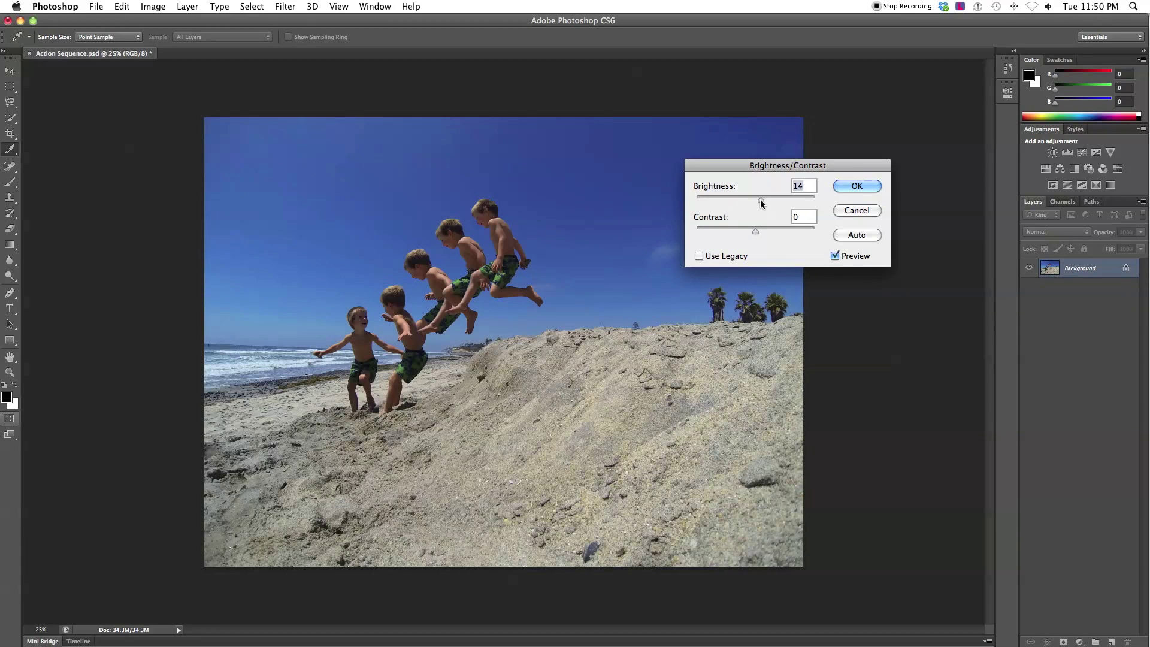
pyautogui.moveTo(756, 232); pyautogui.dragTo(760, 204)
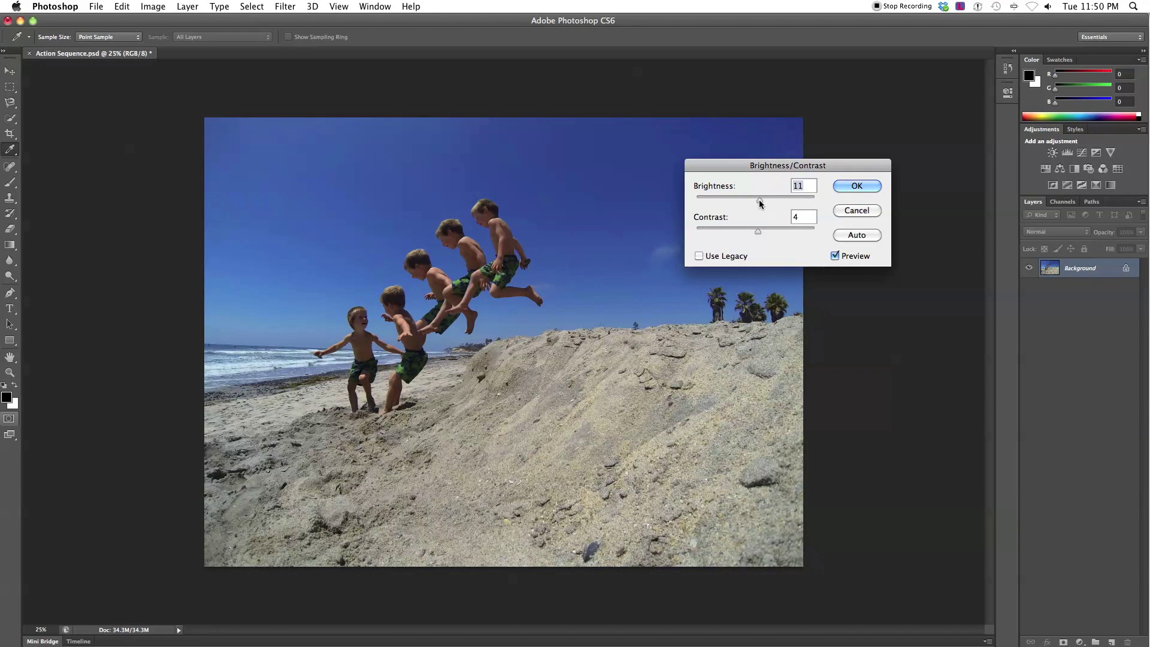
pyautogui.click(860, 184)
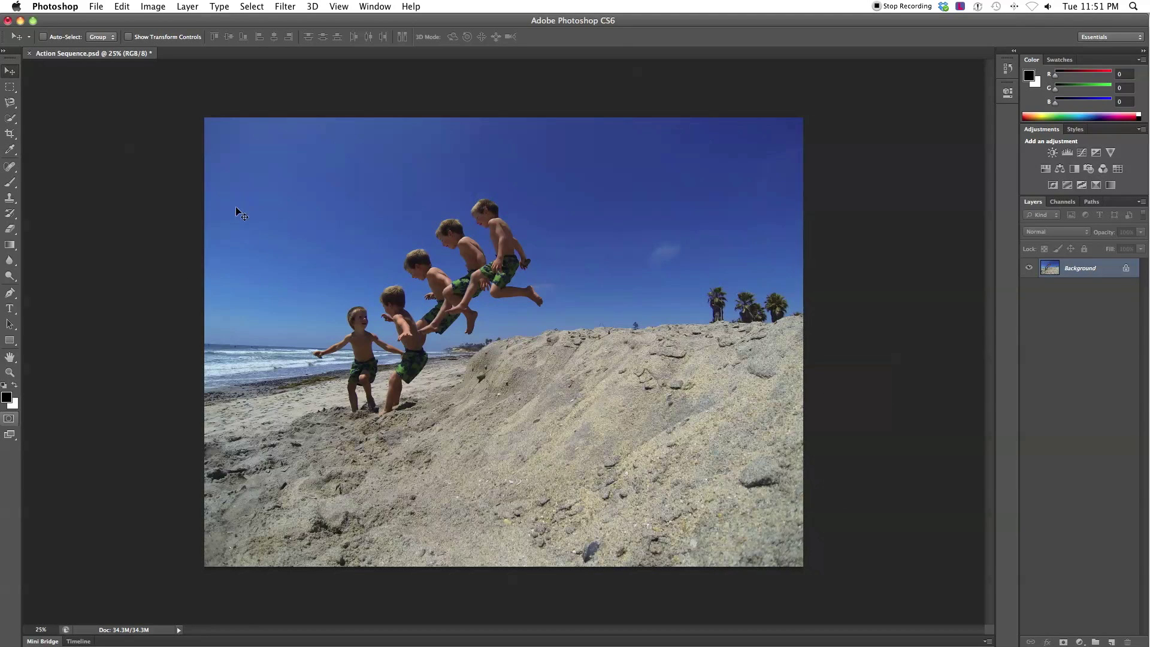
# Crop the image at its original ratio to about 83% of its width, trimming both sides and mostly the sand along the bottom
pyautogui.click(10, 136)
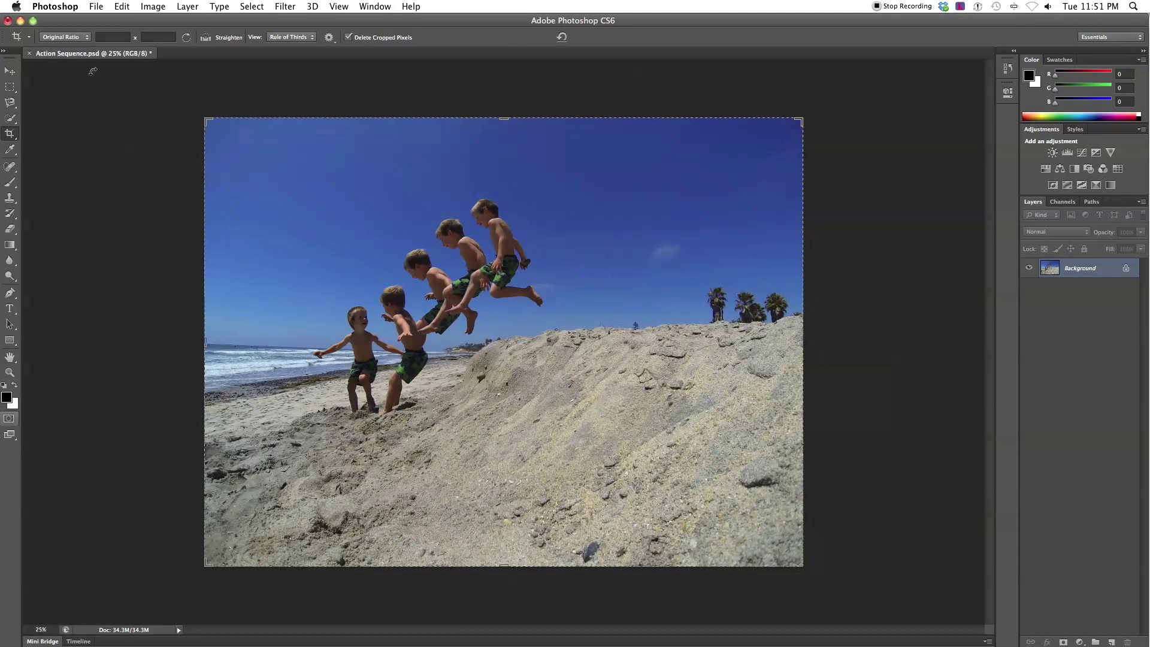
pyautogui.click(88, 40)
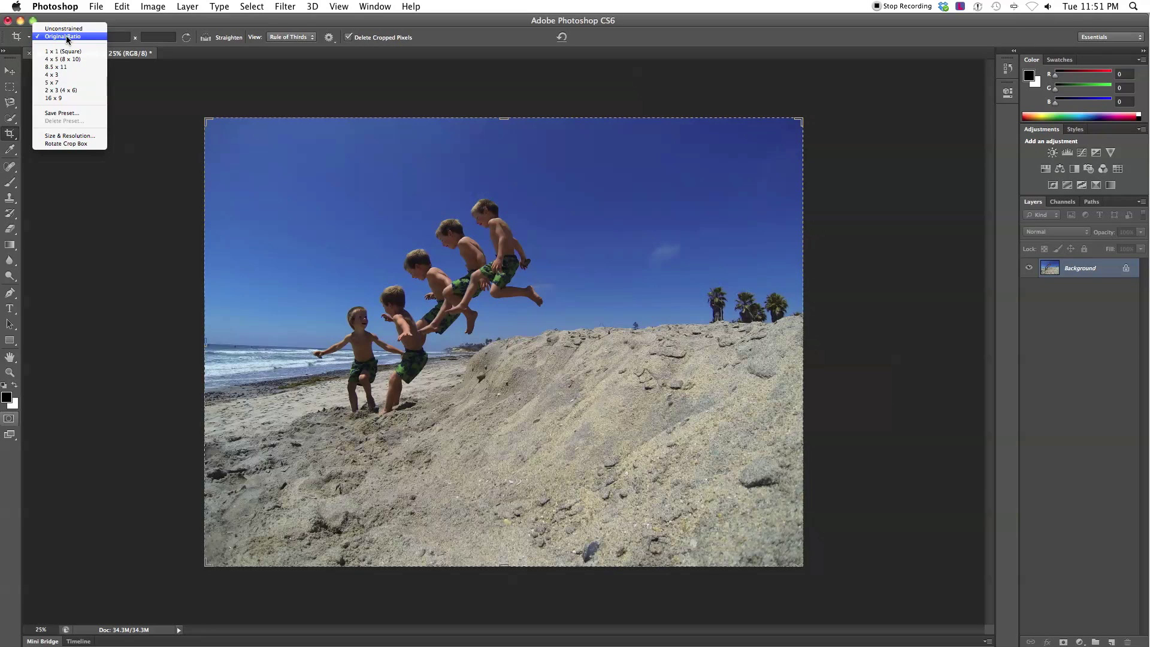
pyautogui.click(66, 36)
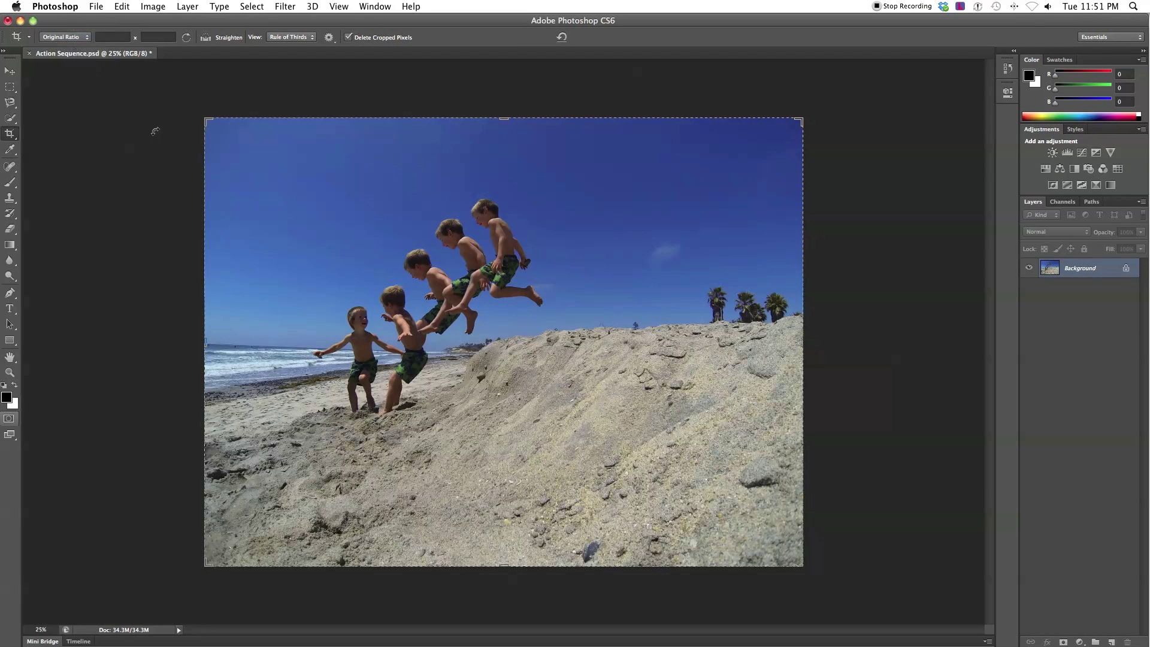
pyautogui.moveTo(206, 120); pyautogui.dragTo(227, 136)
pyautogui.moveTo(777, 547); pyautogui.dragTo(755, 495)
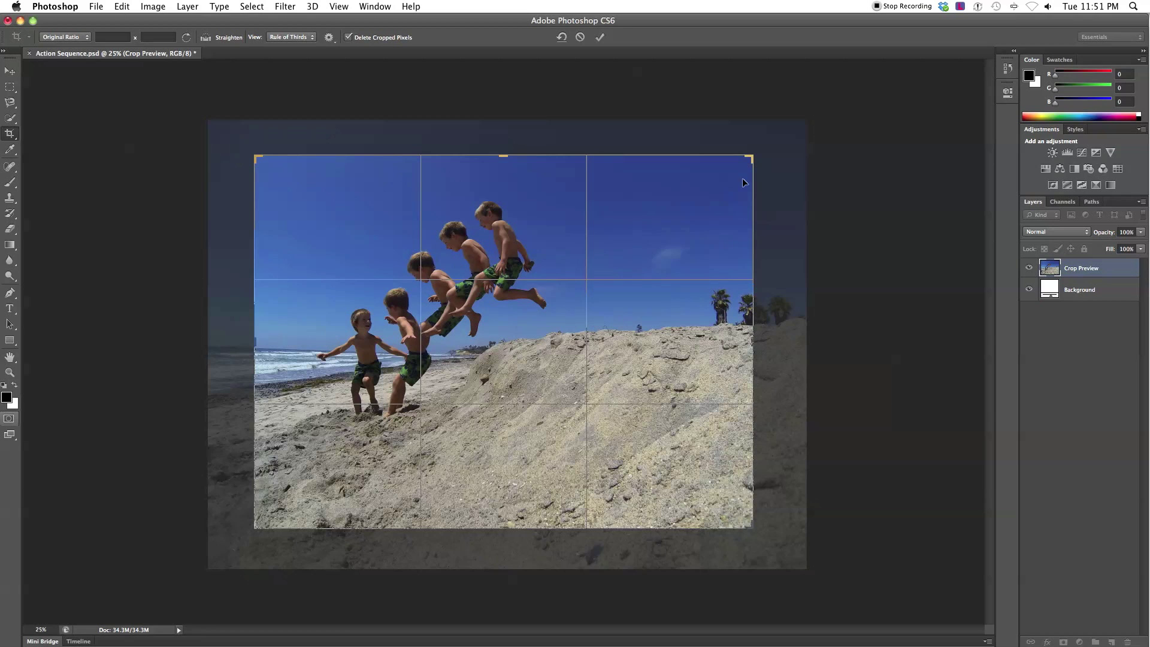
pyautogui.moveTo(643, 311); pyautogui.dragTo(642, 338)
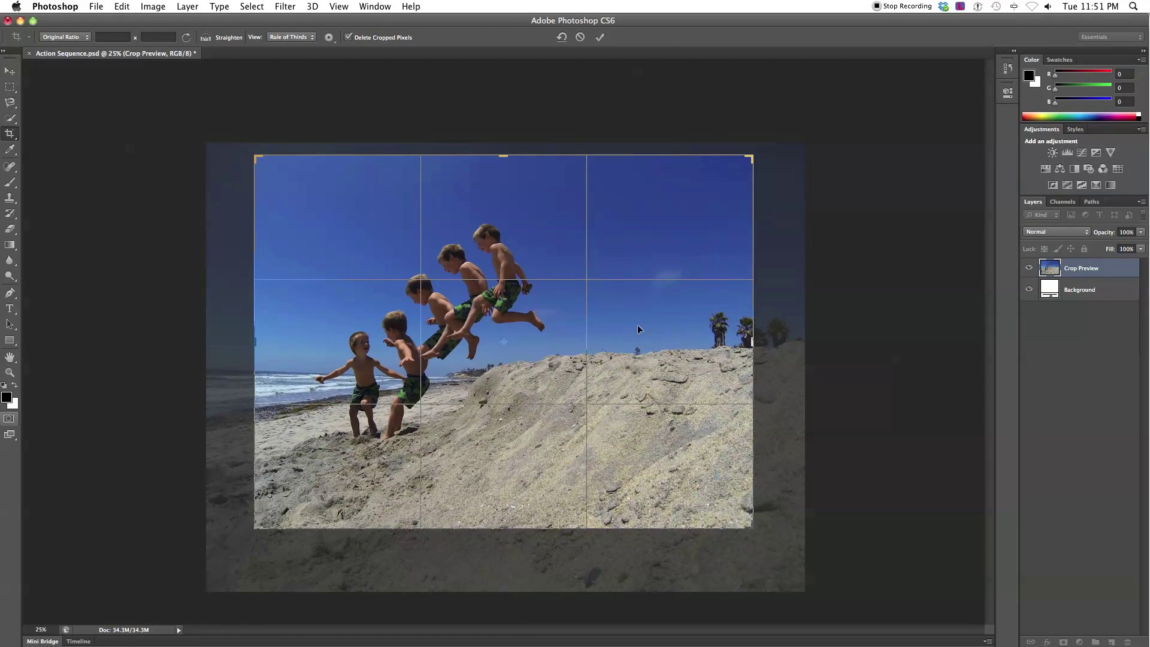
pyautogui.press('Return')
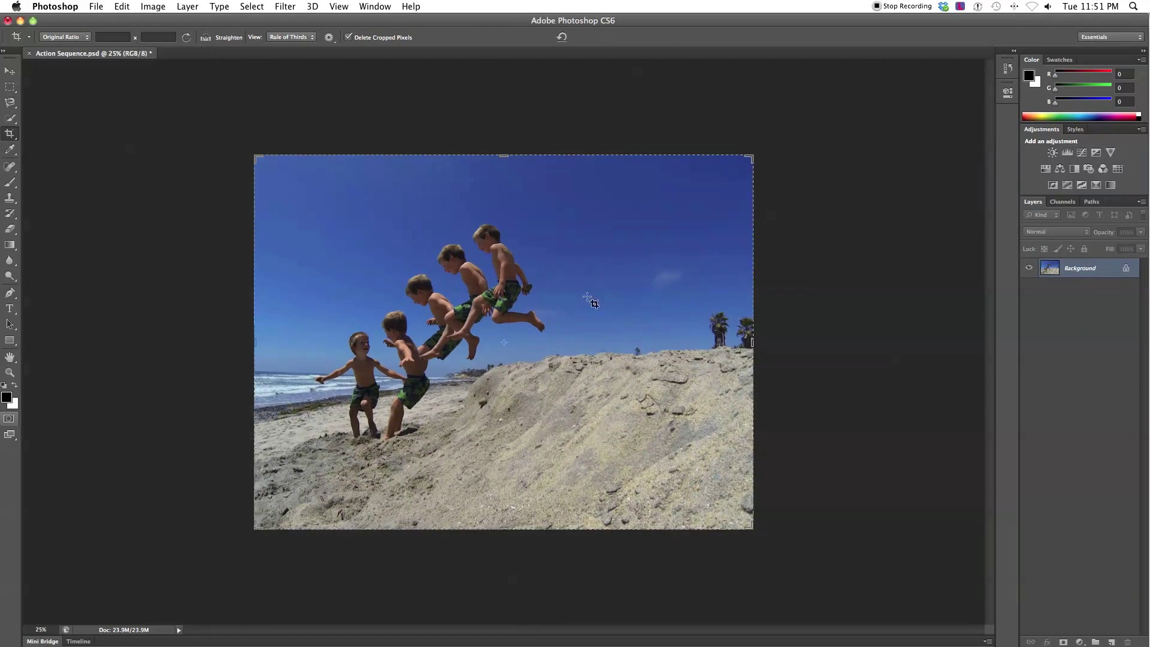
# Save the image as JPEG Action Sequence.jpg in the Action Sequence Picks folder, replacing the existing file, with Maximum quality 10 and Baseline ("Standard") format
pyautogui.click(96, 7)
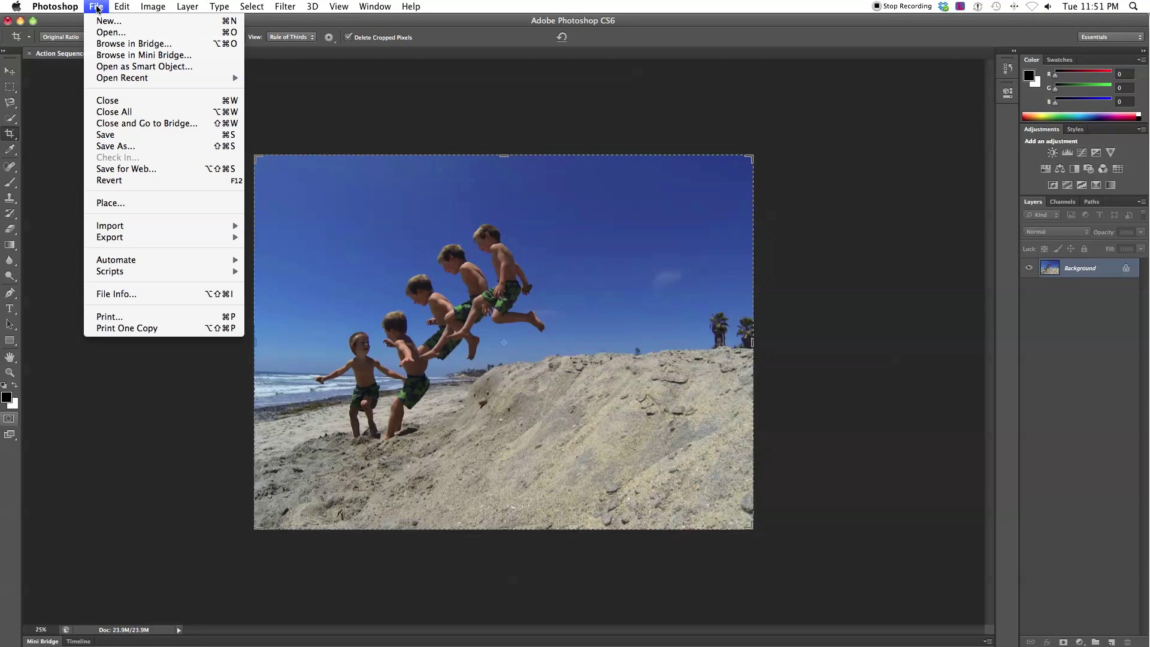
pyautogui.click(139, 153)
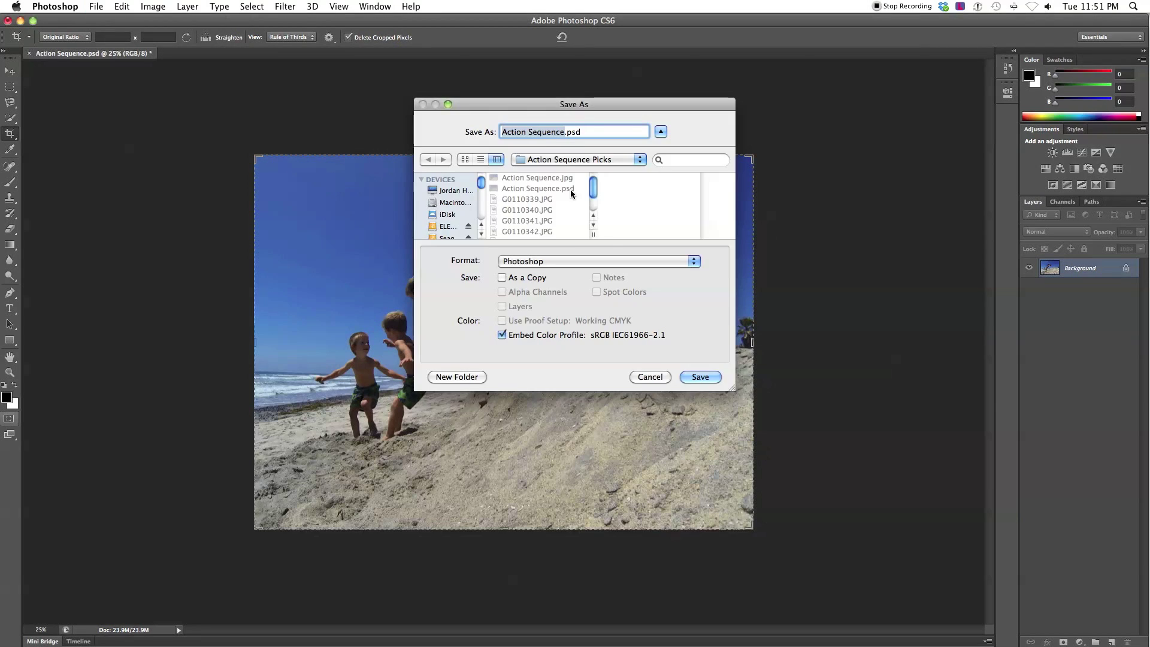
pyautogui.click(693, 262)
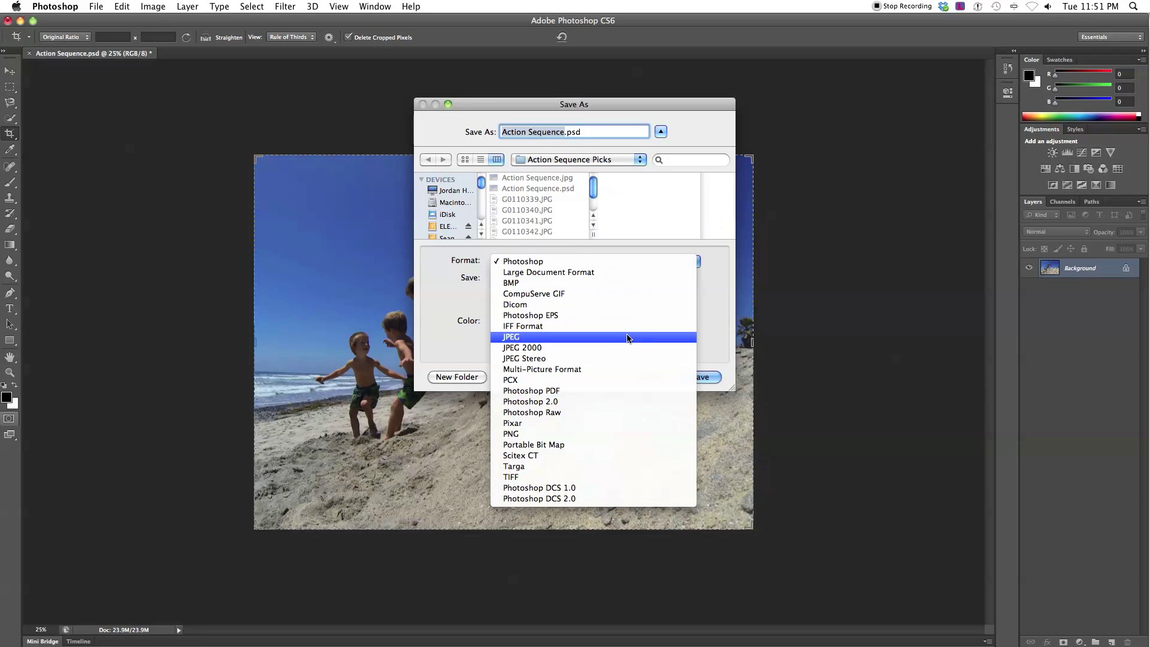
pyautogui.click(627, 338)
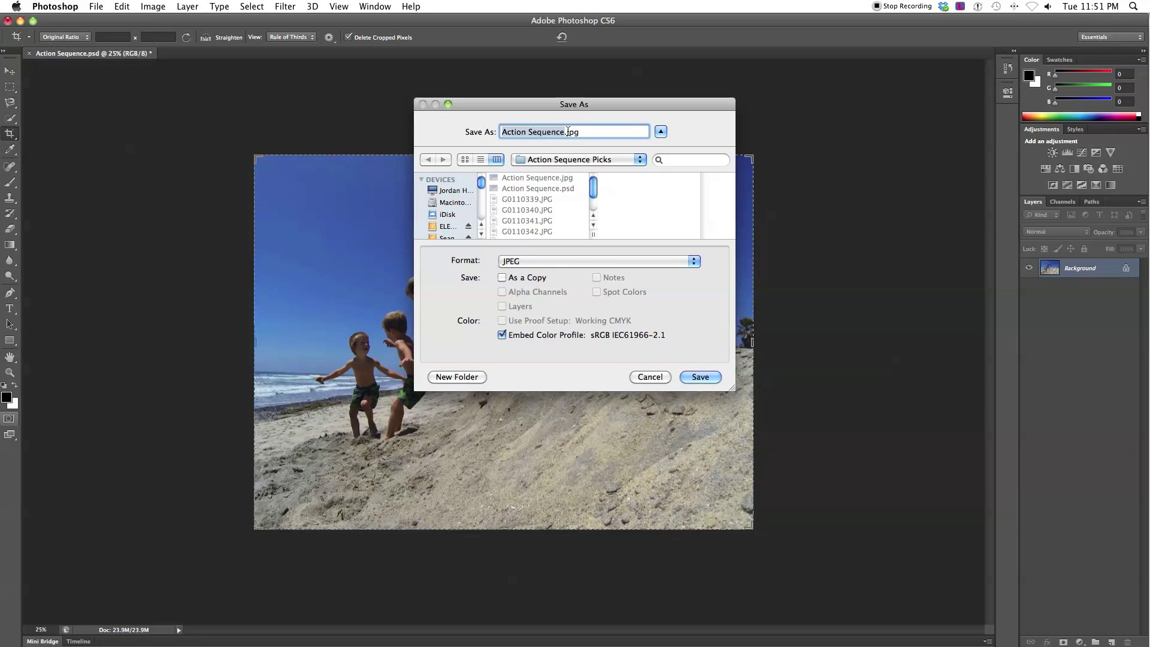
pyautogui.click(701, 377)
pyautogui.click(651, 188)
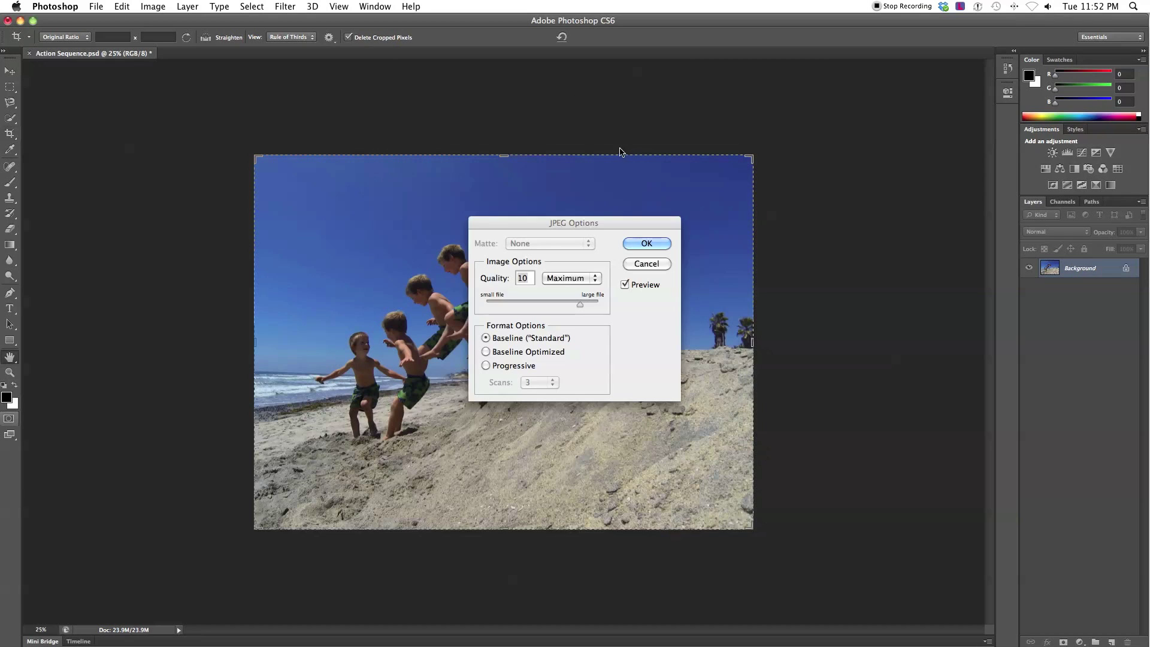
pyautogui.click(649, 243)
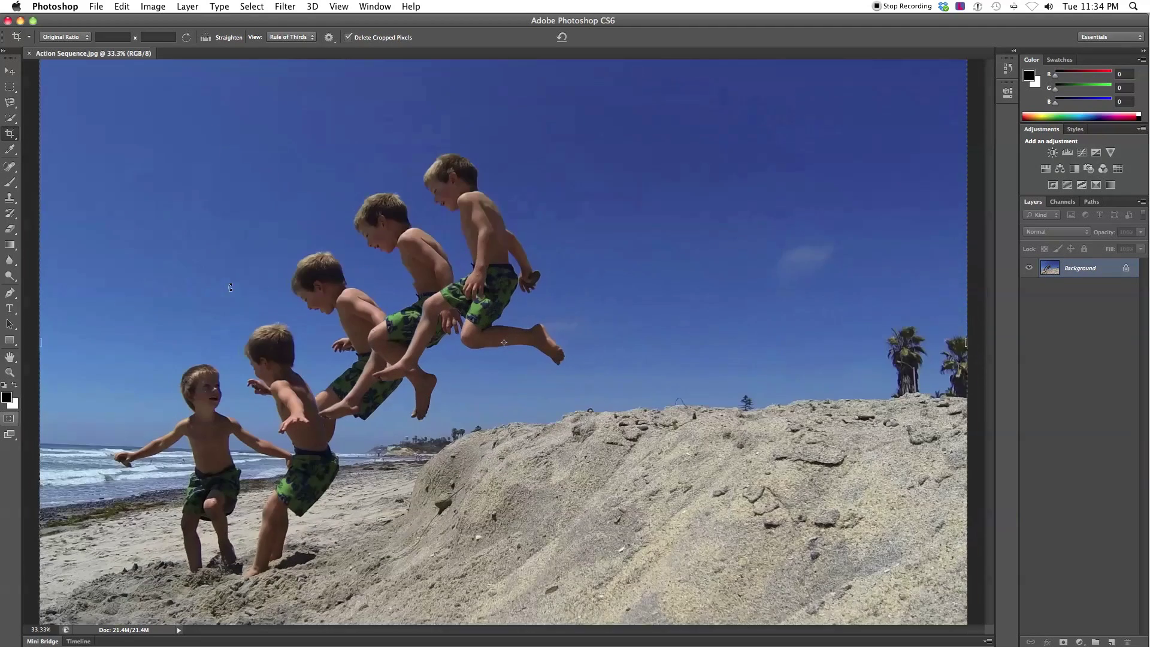
pyautogui.press('super+equal')
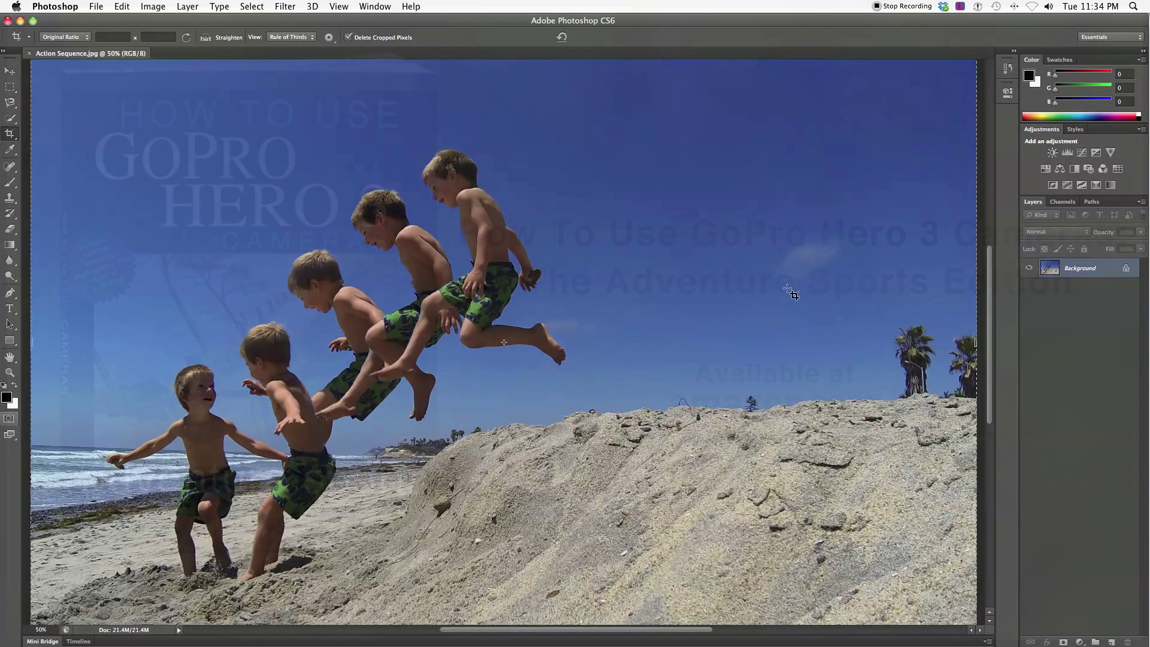